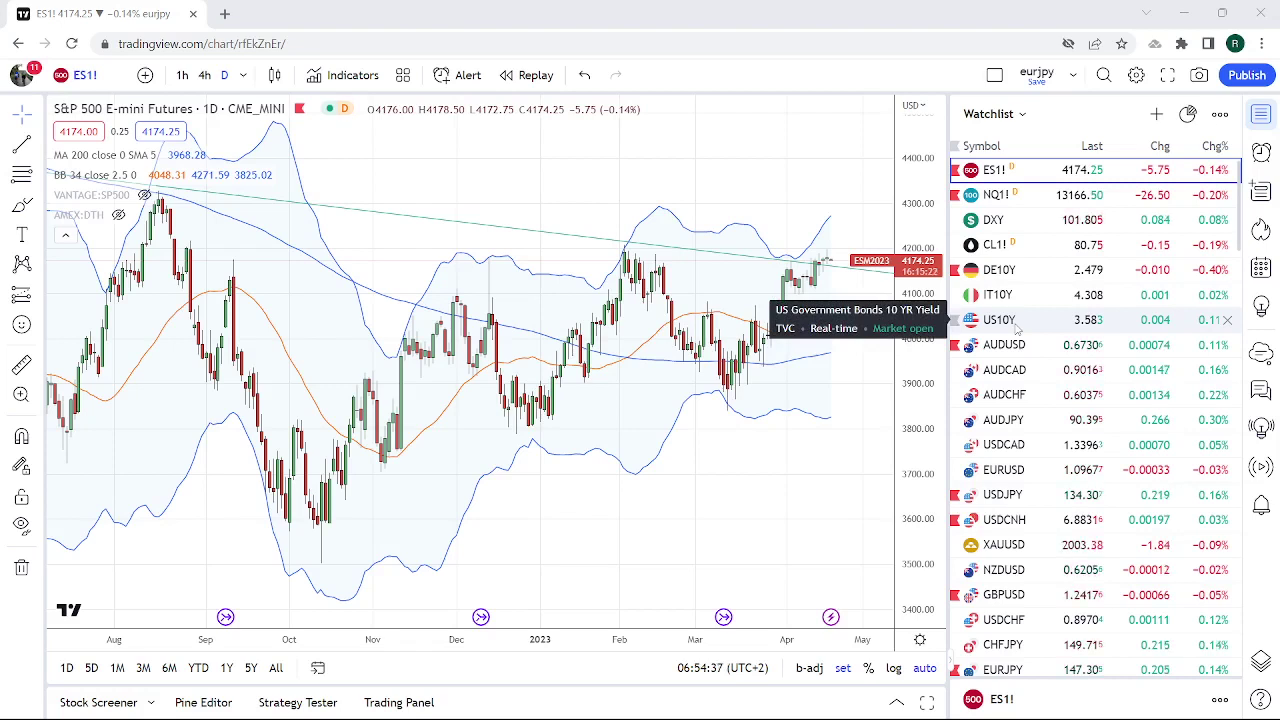
- View AUDJPY on the 4-hour timeframe, then return to the ES1! S&P 500 E-mini futures chart
{"action": "left_click", "coordinate": [1010, 420]}
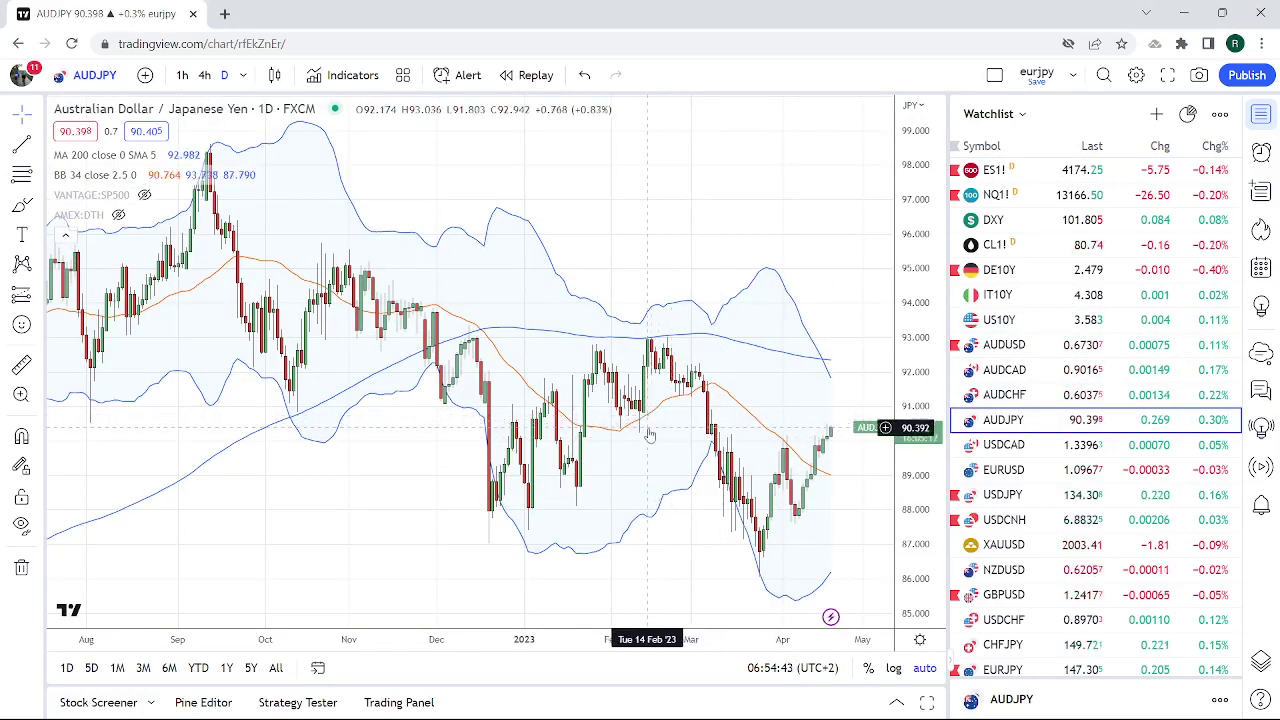
{"action": "left_click", "coordinate": [205, 77]}
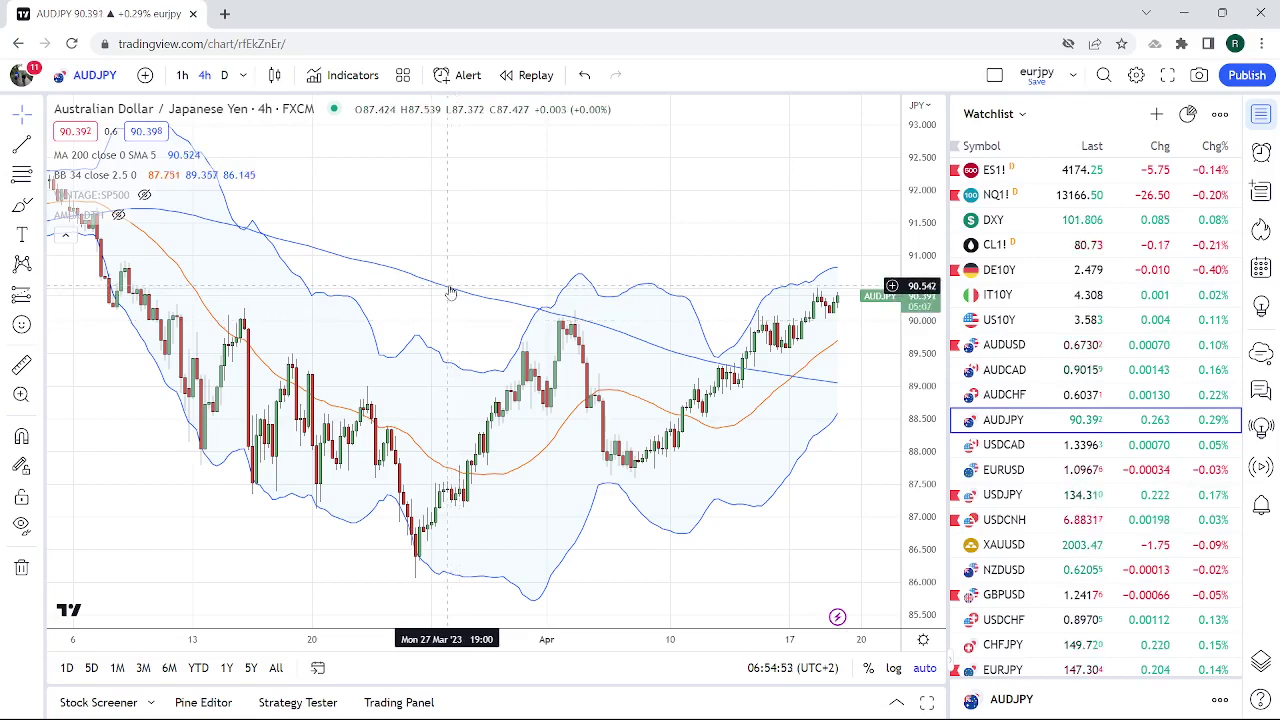
{"action": "left_click", "coordinate": [997, 176]}
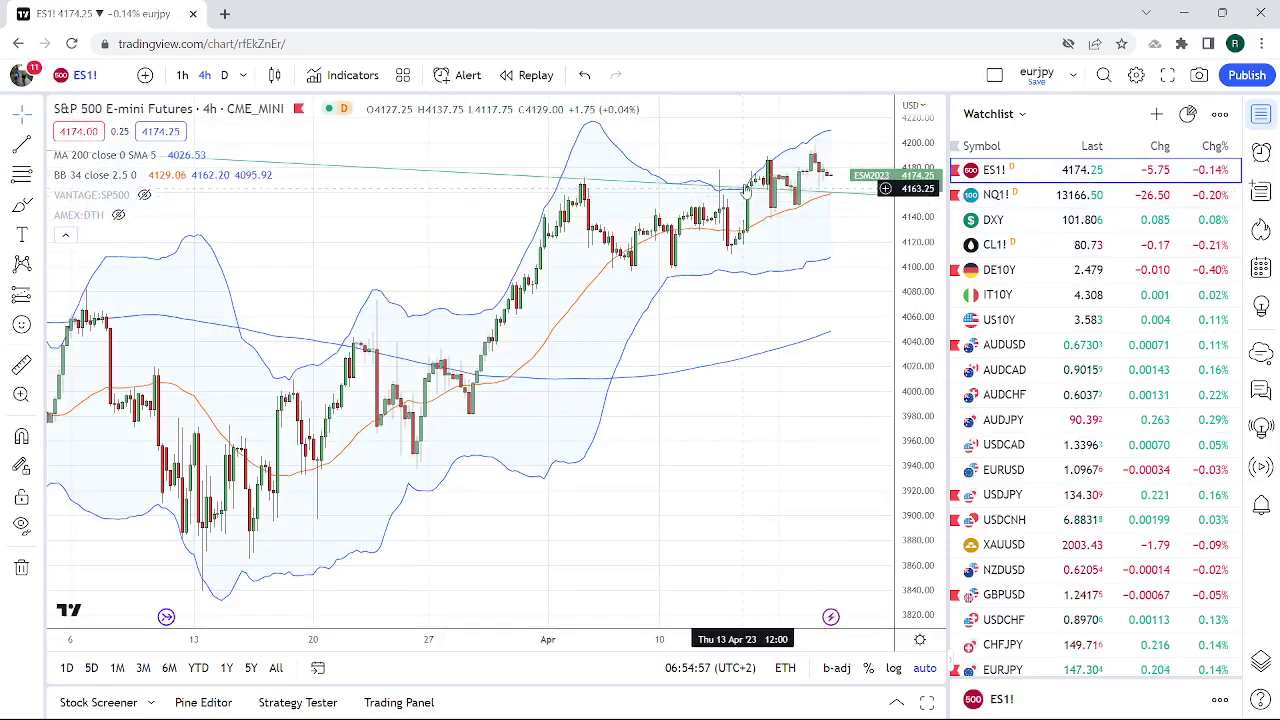
- Set ES1! back to the 1D daily timeframe and zoom in and out over recent months
{"action": "left_click", "coordinate": [224, 75]}
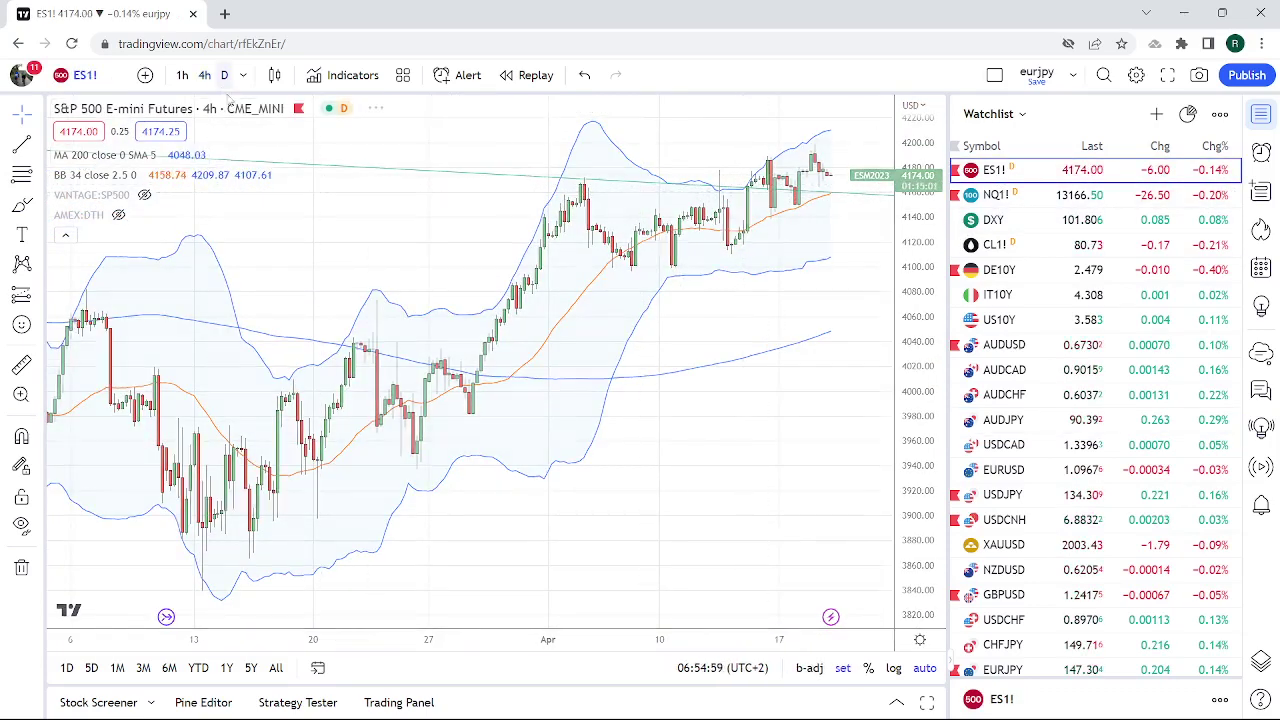
{"action": "scroll", "coordinate": [393, 270], "scroll_direction": "up", "scroll_amount": 3}
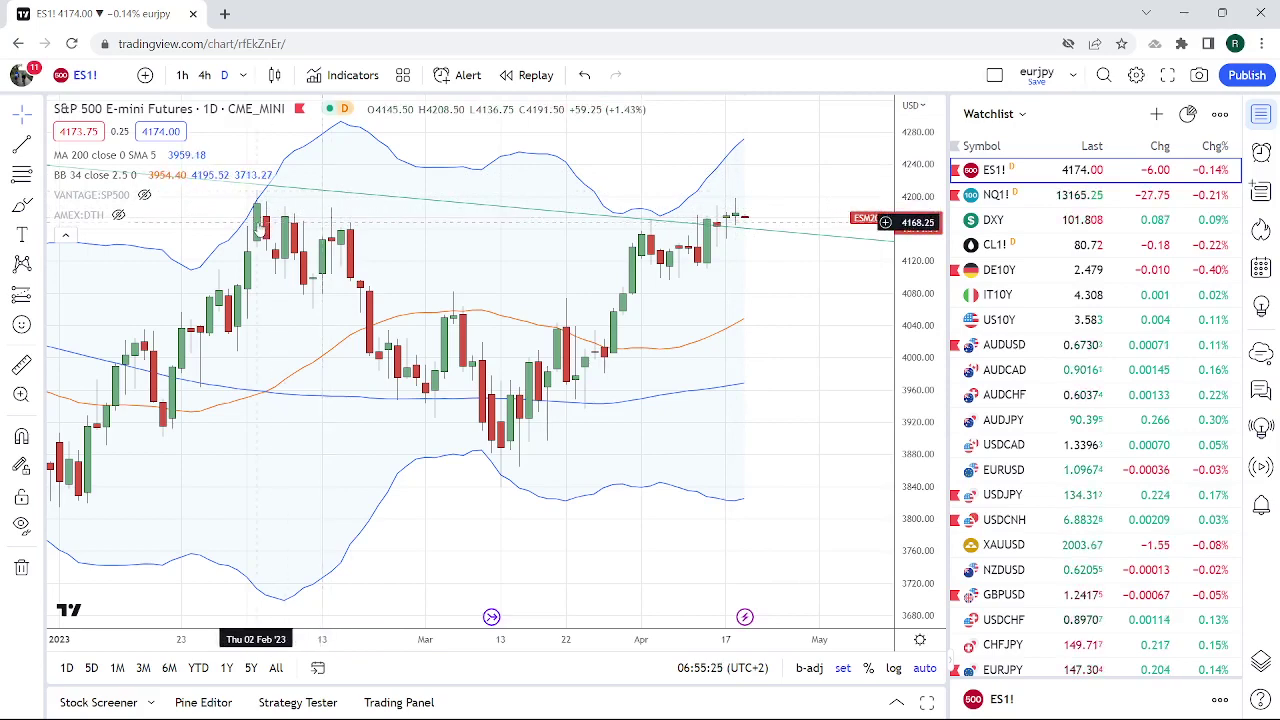
{"action": "scroll", "coordinate": [416, 224], "scroll_direction": "down", "scroll_amount": 4}
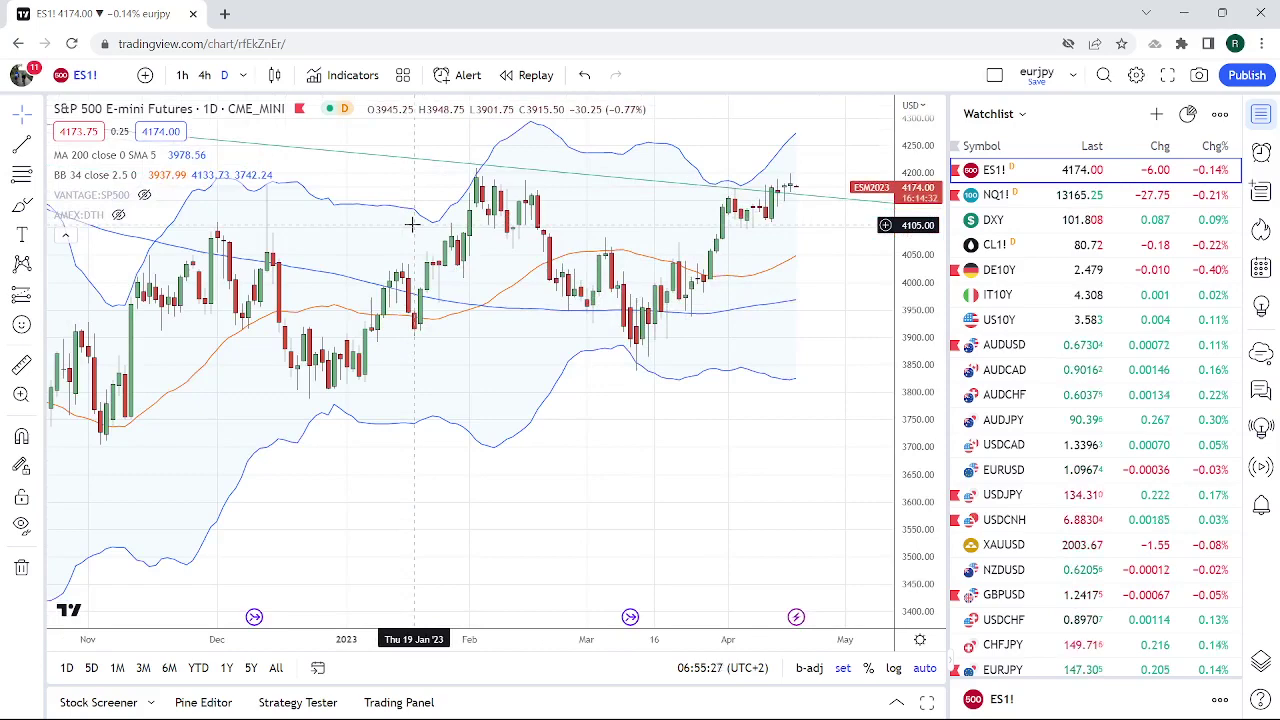
{"action": "scroll", "coordinate": [418, 224], "scroll_direction": "up", "scroll_amount": 3}
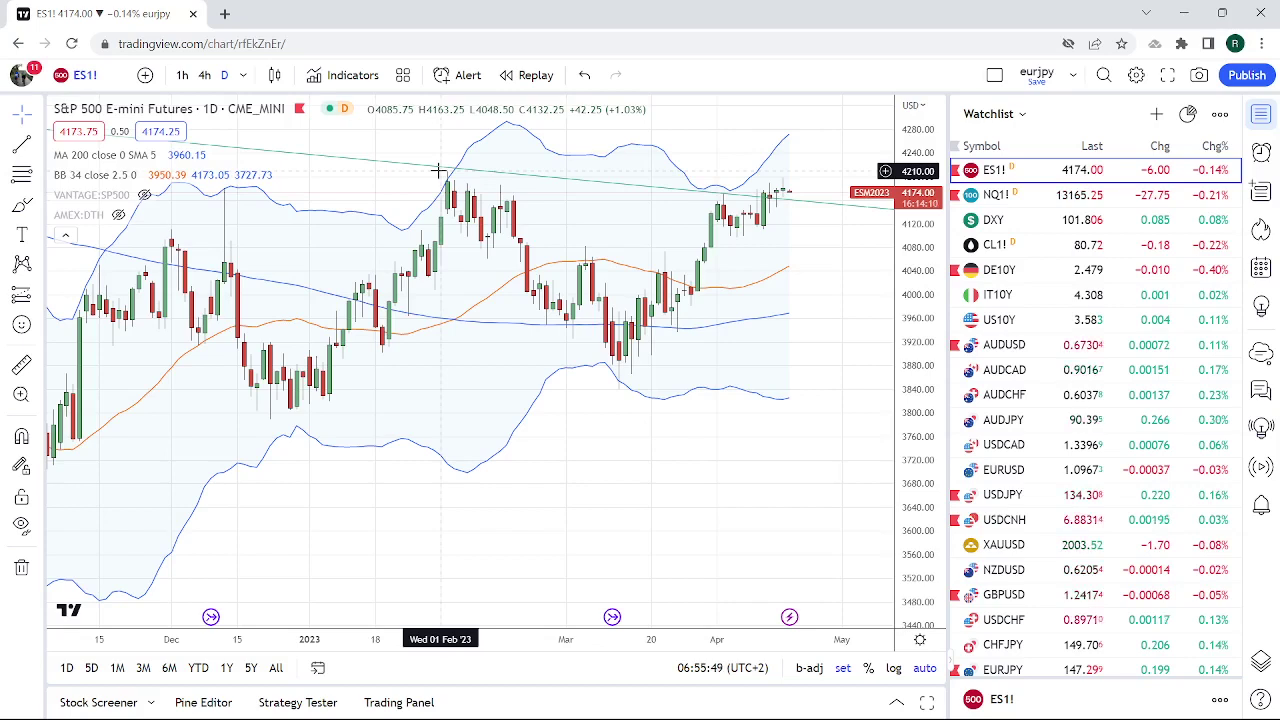
- Step down the watchlist past AUDJPY and USDCAD to the XAUUSD gold daily chart
{"action": "key", "text": "Down"}
{"action": "key", "text": "Down"}
{"action": "key", "text": "Down"}
{"action": "key", "text": "Down"}
{"action": "key", "text": "Down"}
{"action": "key", "text": "Down"}
{"action": "key", "text": "Down"}
{"action": "key", "text": "Down"}
{"action": "key", "text": "Down"}
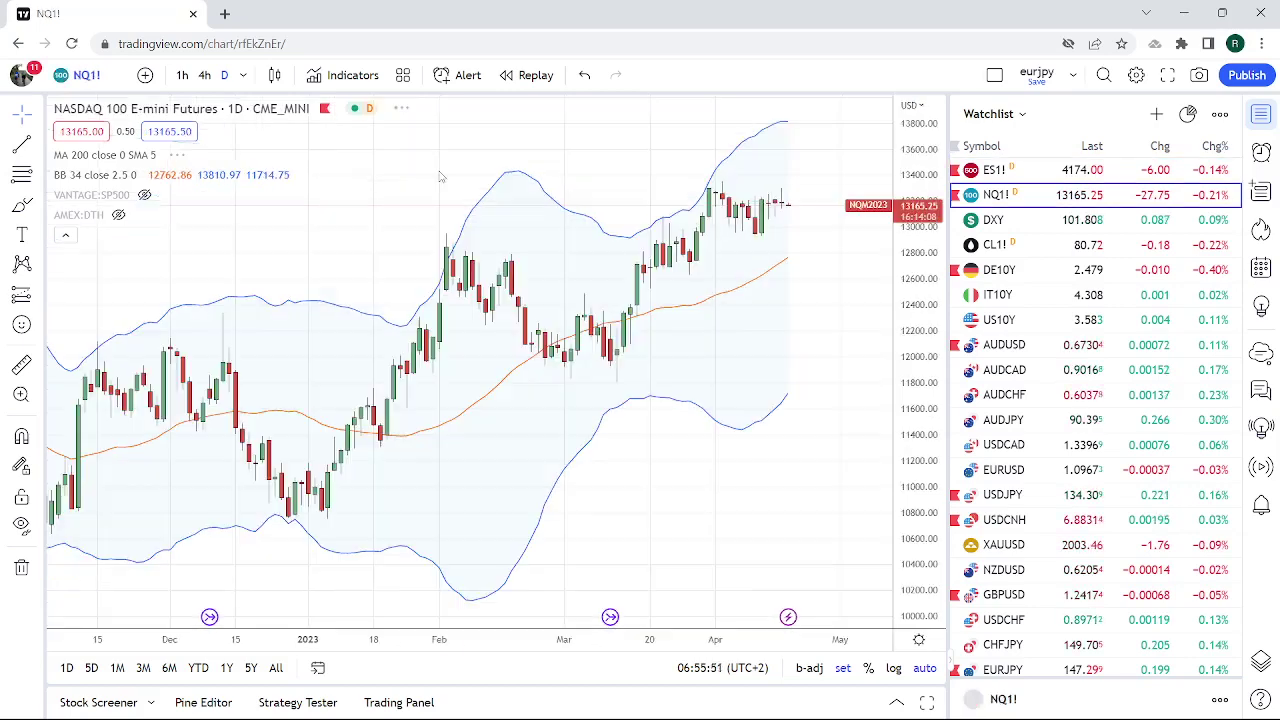
{"action": "key", "text": "Down"}
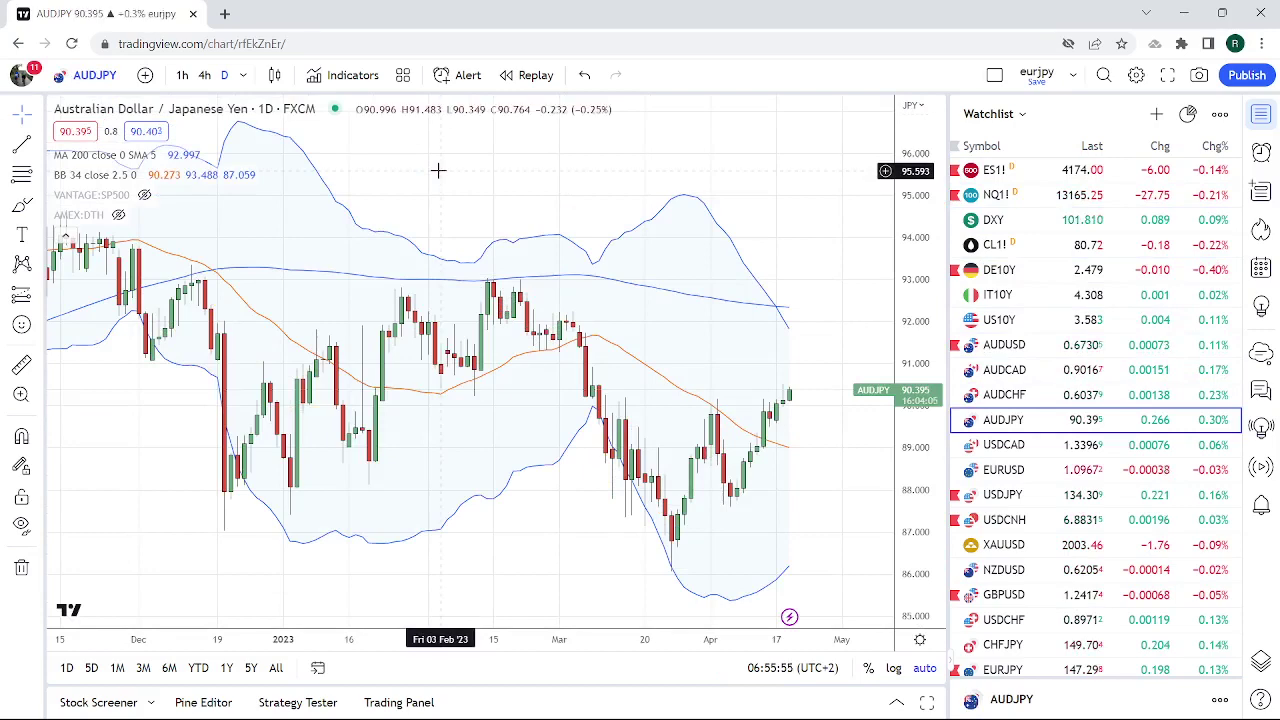
{"action": "key", "text": "Down"}
{"action": "key", "text": "Down"}
{"action": "key", "text": "Down"}
{"action": "key", "text": "Down"}
{"action": "key", "text": "Down"}
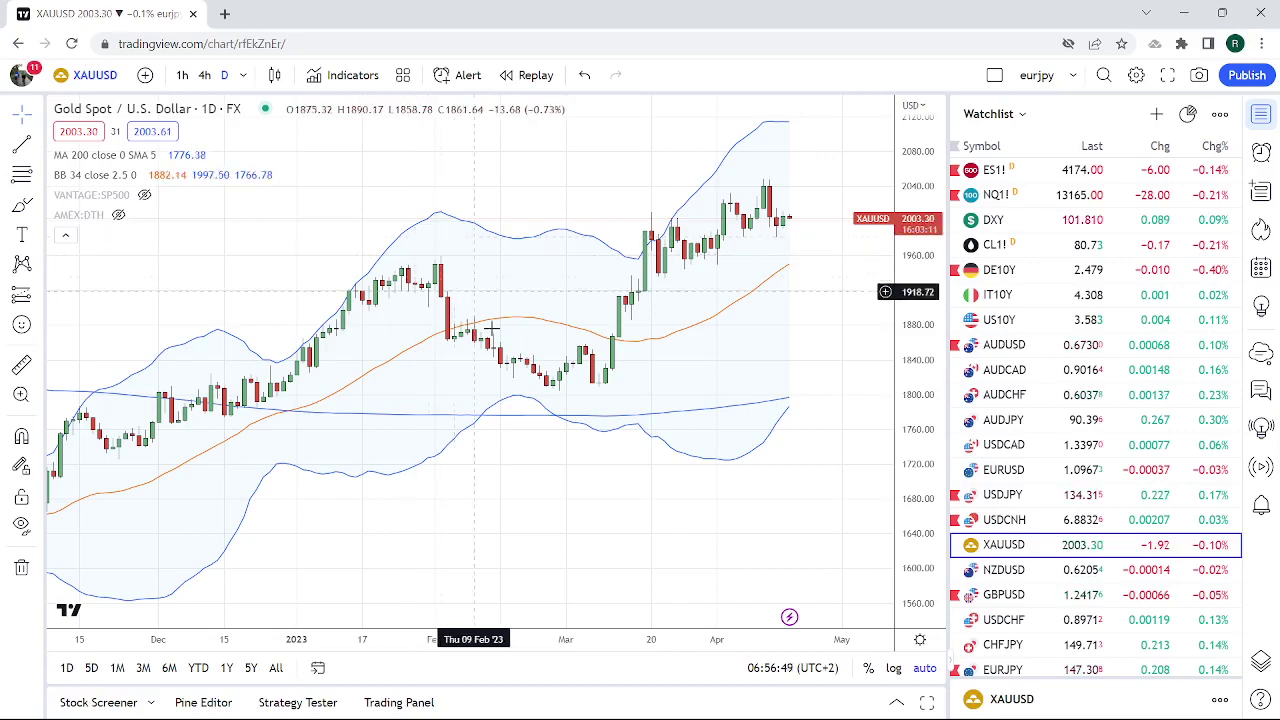
- Open the USDJPY daily chart and zoom in and out on its recent candles
{"action": "left_click", "coordinate": [1012, 503]}
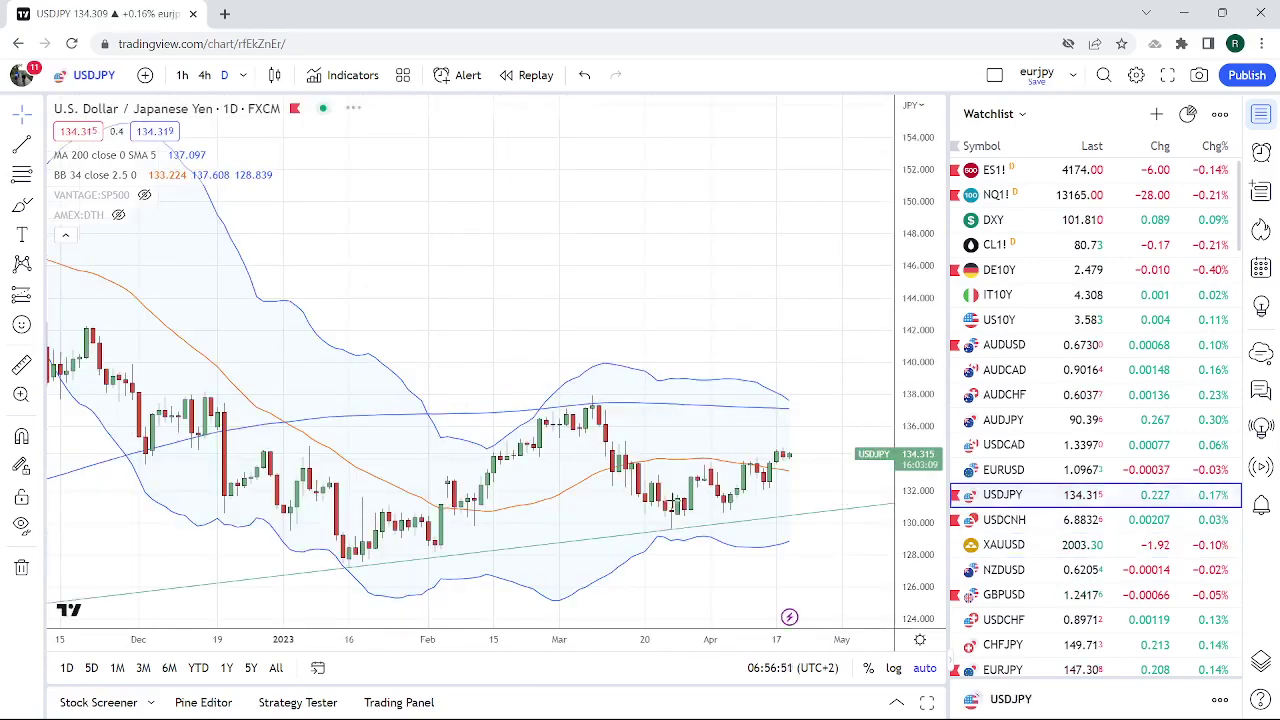
{"action": "scroll", "coordinate": [693, 468], "scroll_direction": "up", "scroll_amount": 3}
{"action": "scroll", "coordinate": [693, 468], "scroll_direction": "up", "scroll_amount": 2}
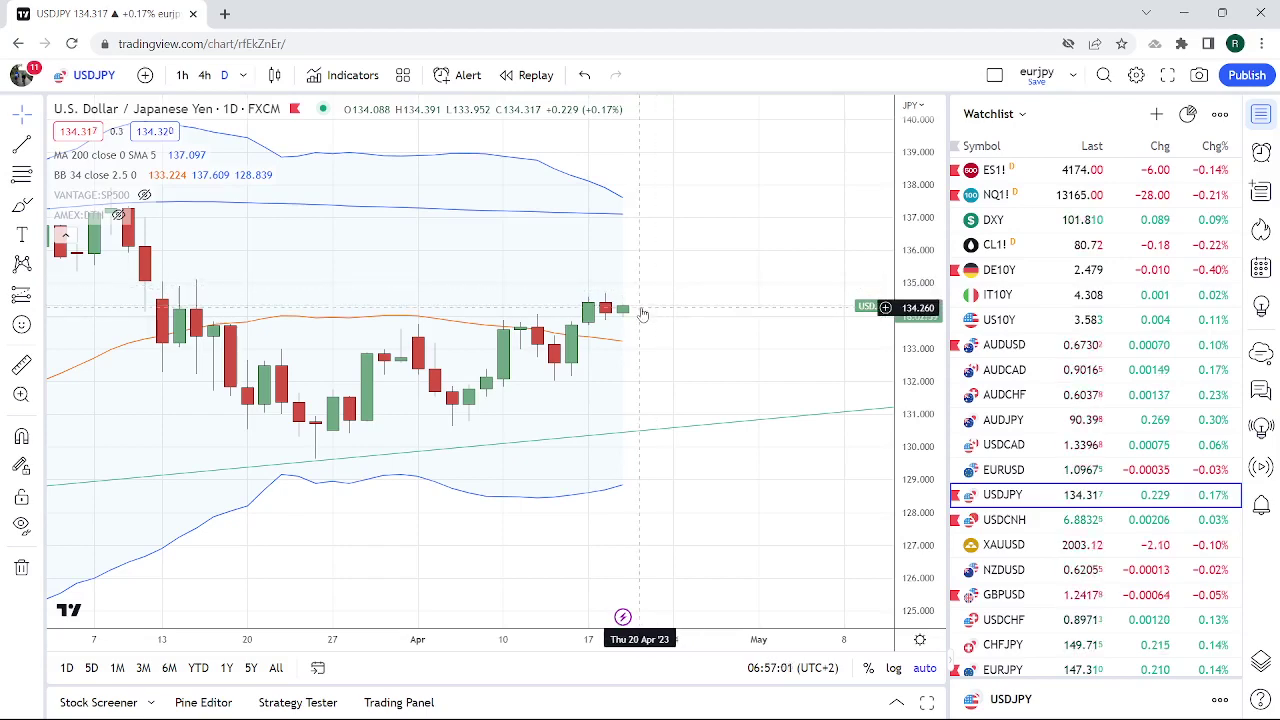
{"action": "scroll", "coordinate": [643, 314], "scroll_direction": "down", "scroll_amount": 3}
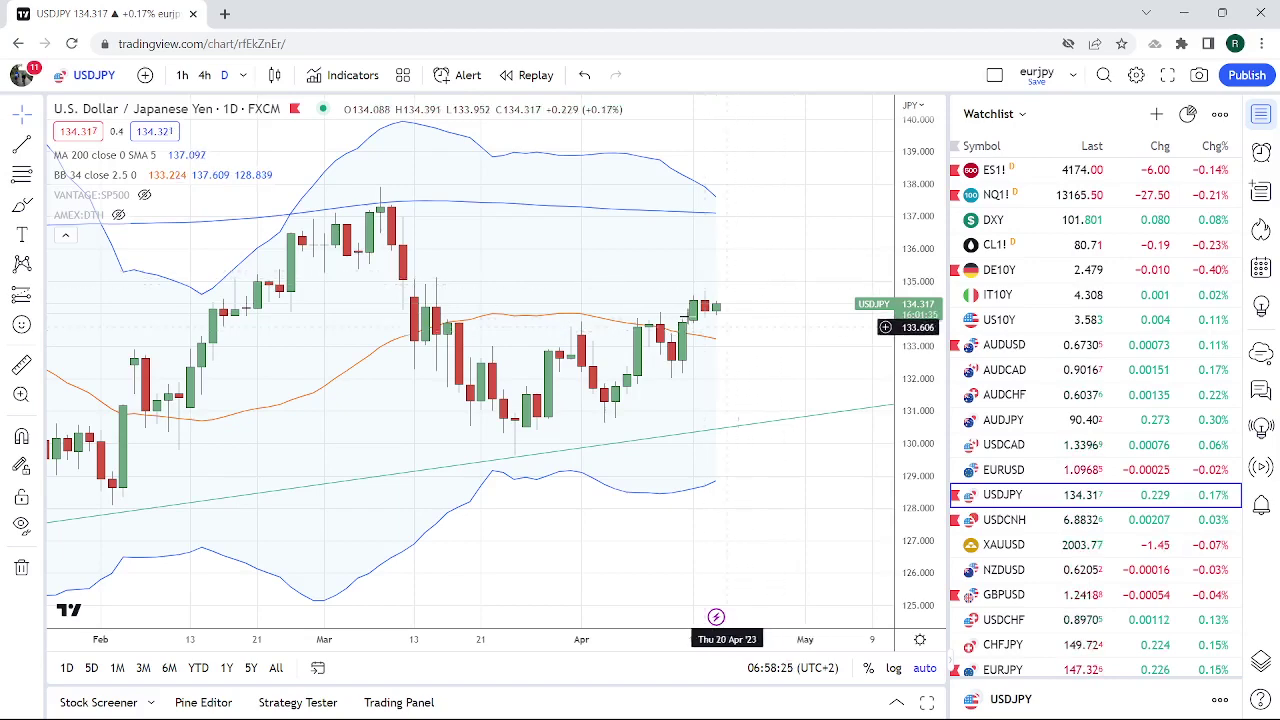
{"action": "left_click", "coordinate": [204, 75]}
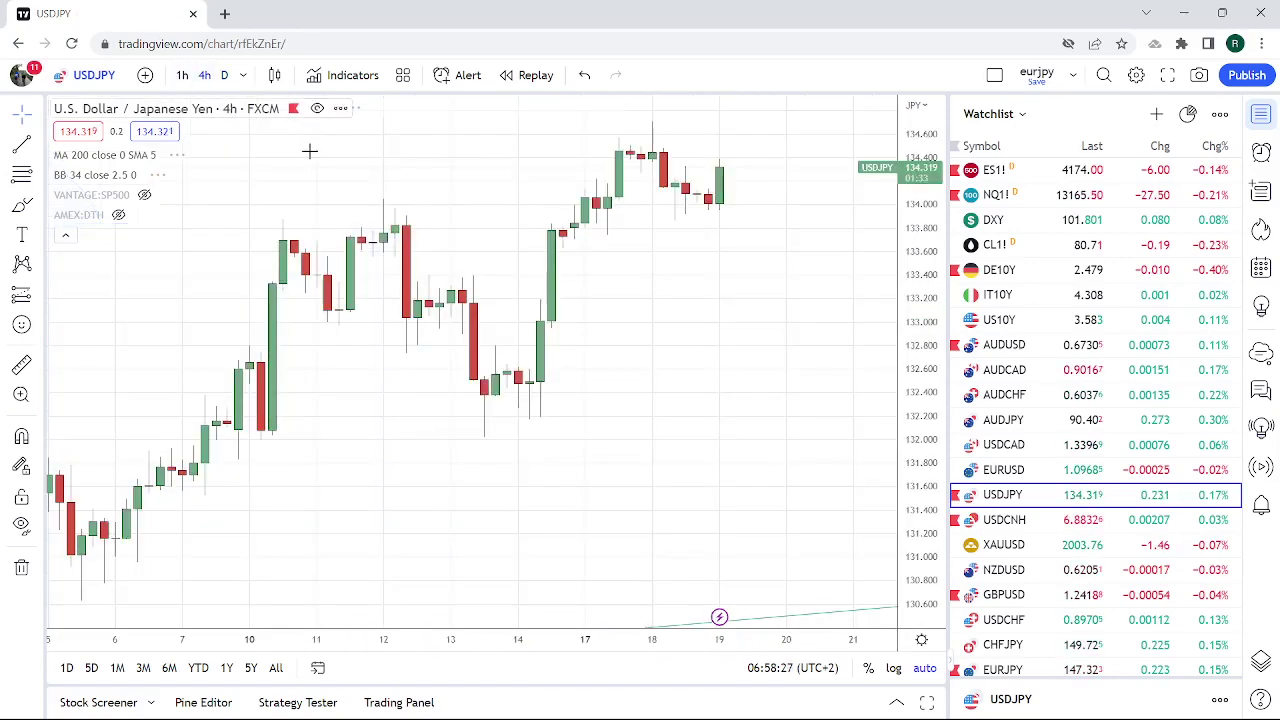
{"action": "scroll", "coordinate": [714, 267], "scroll_direction": "down", "scroll_amount": 4}
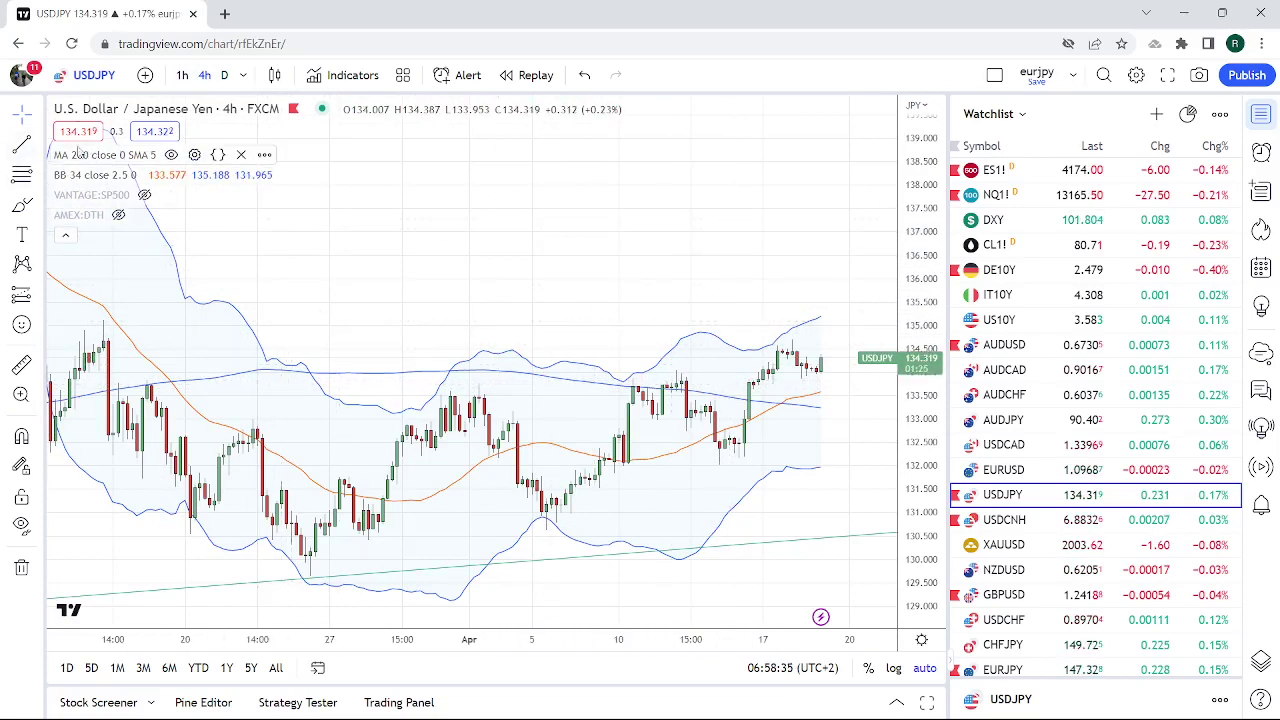
{"action": "left_click", "coordinate": [38, 146]}
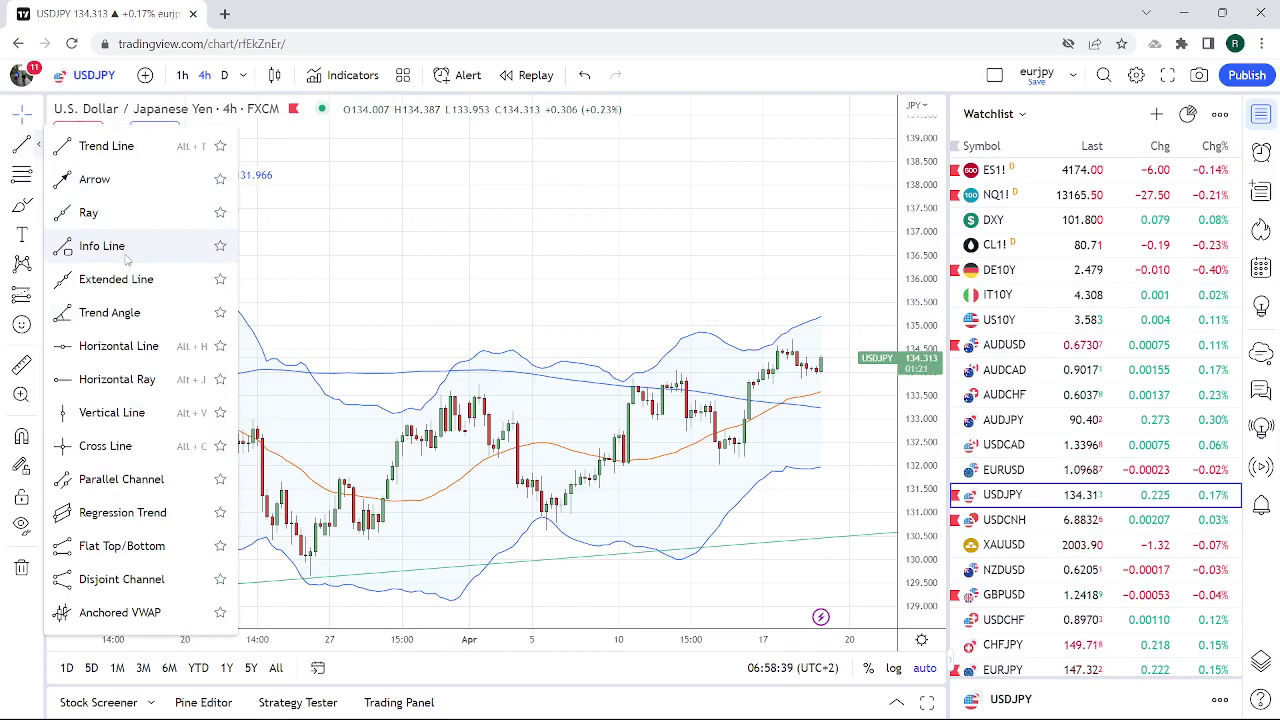
{"action": "left_click", "coordinate": [106, 146]}
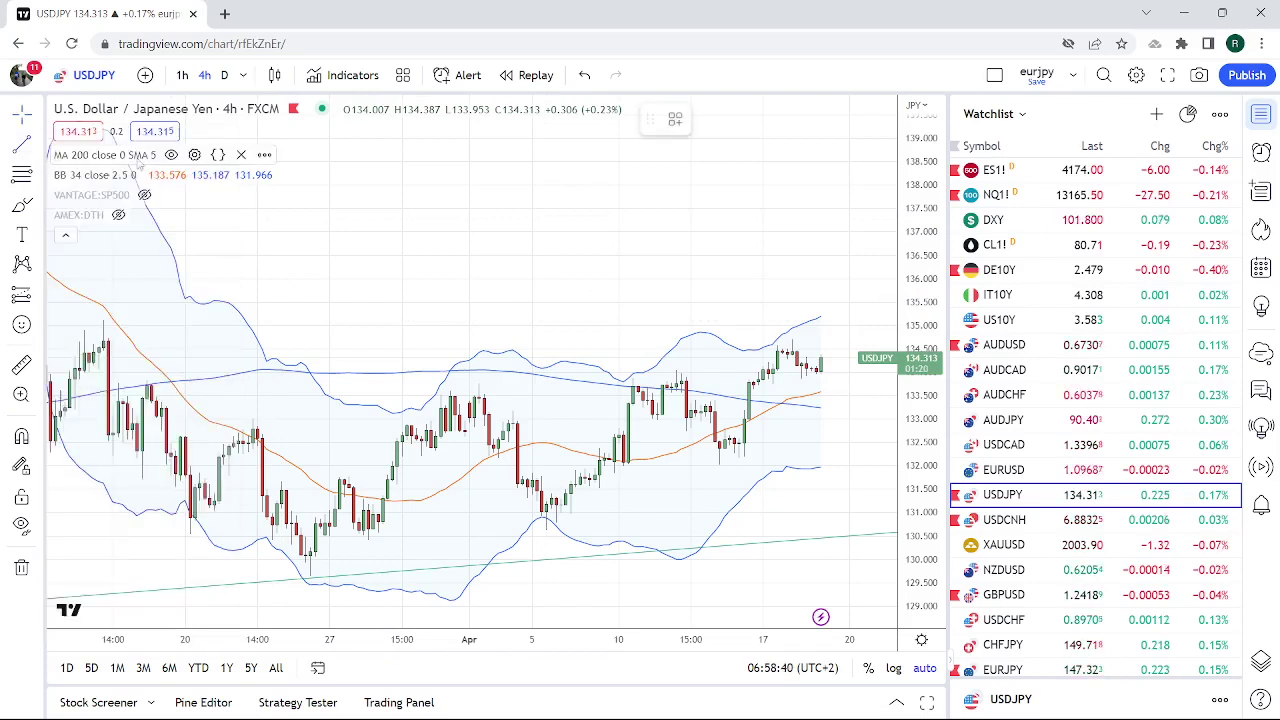
{"action": "left_click", "coordinate": [777, 387]}
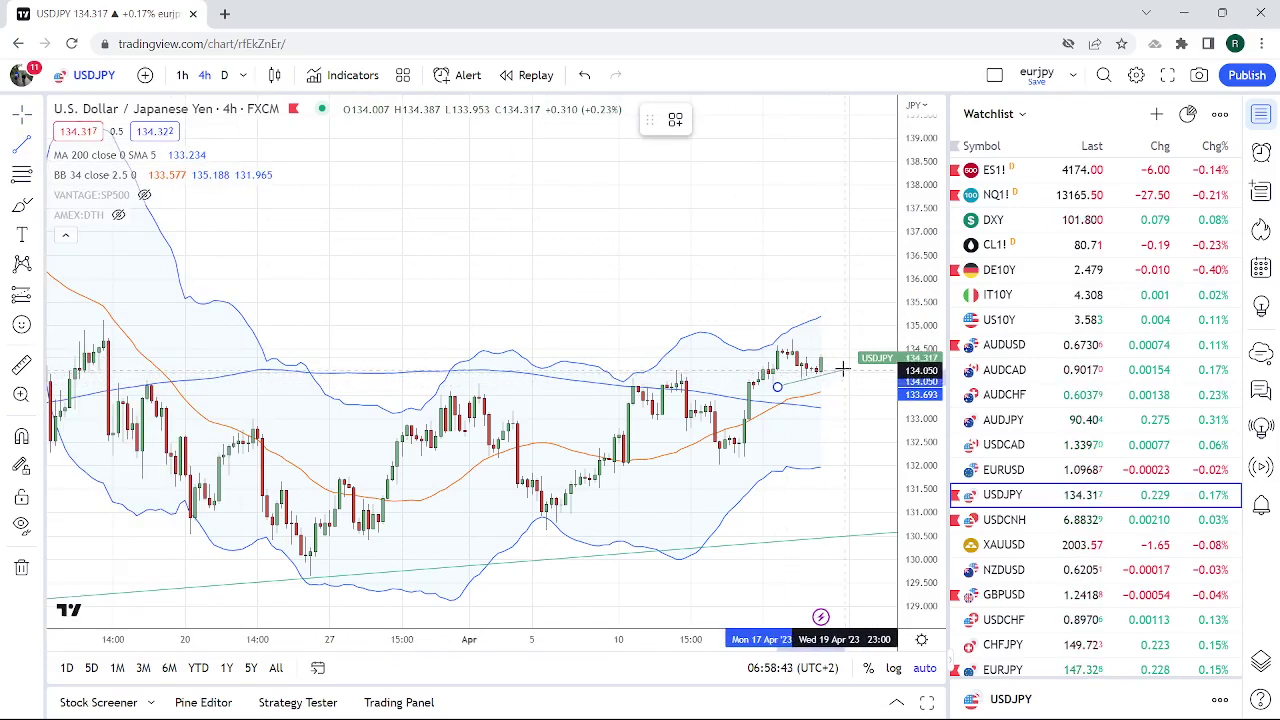
{"action": "key", "text": "Escape"}
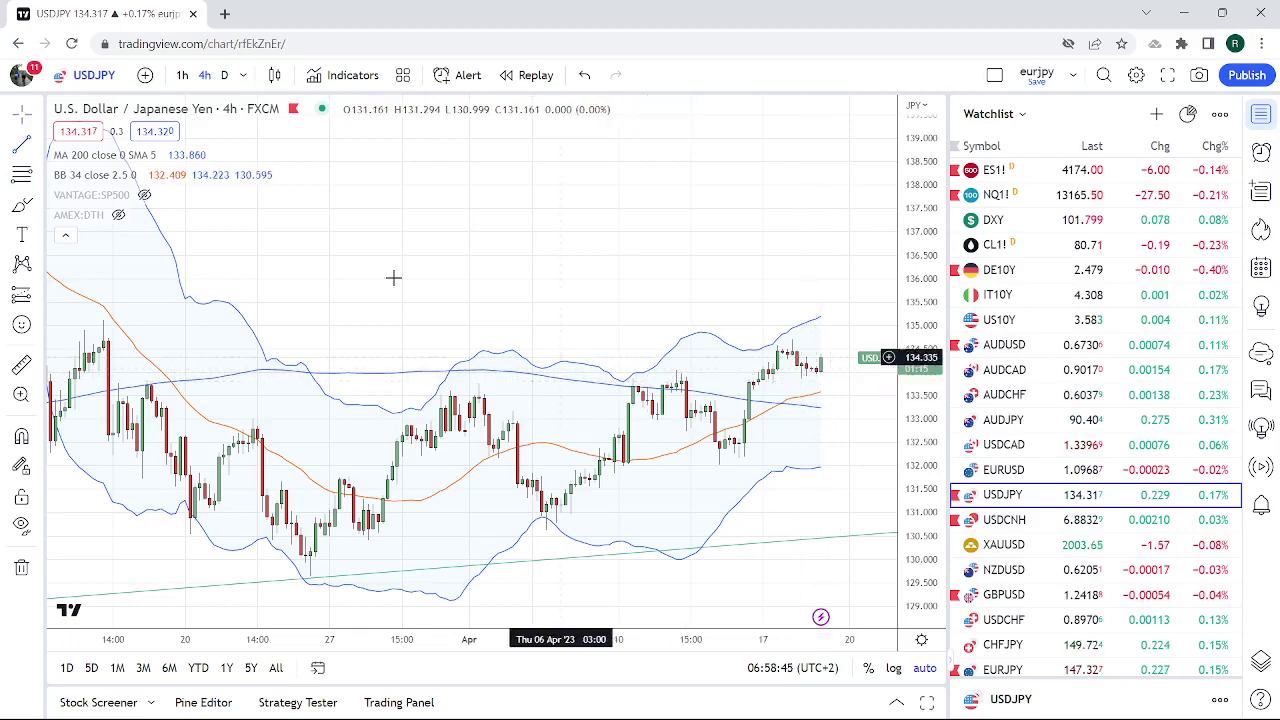
{"action": "left_click", "coordinate": [40, 148]}
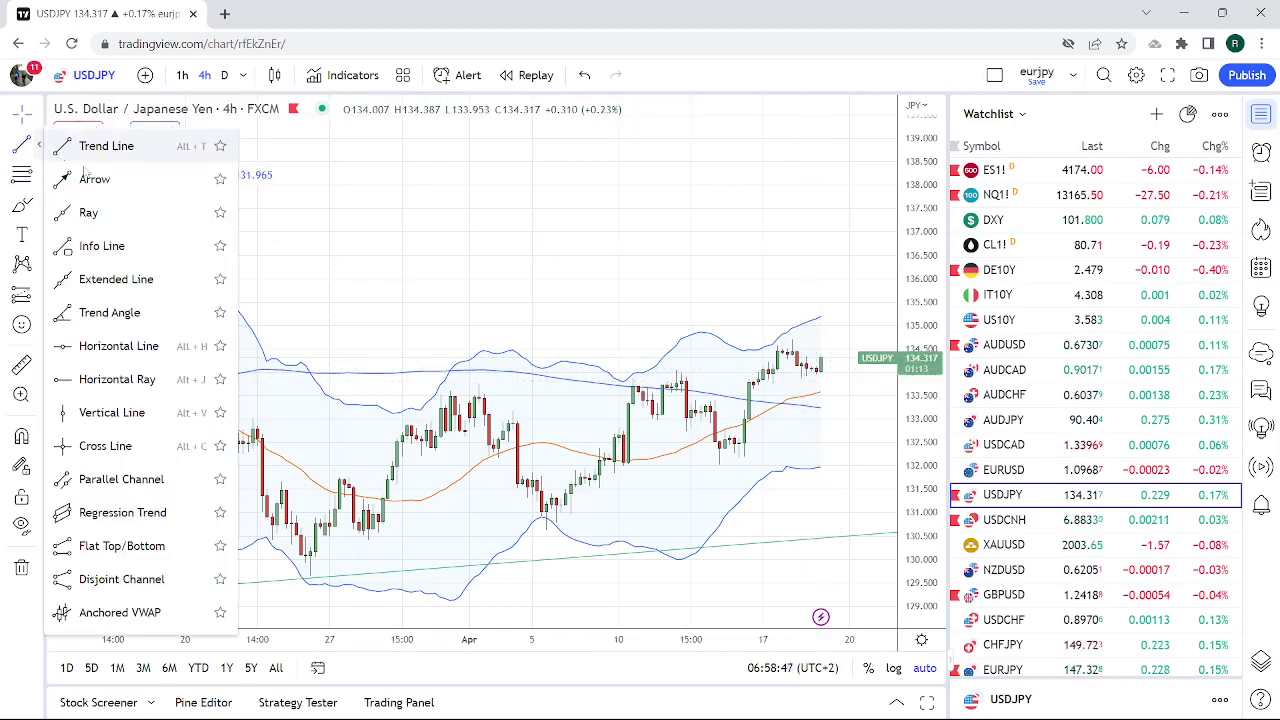
{"action": "left_click", "coordinate": [118, 400]}
{"action": "left_click", "coordinate": [777, 385]}
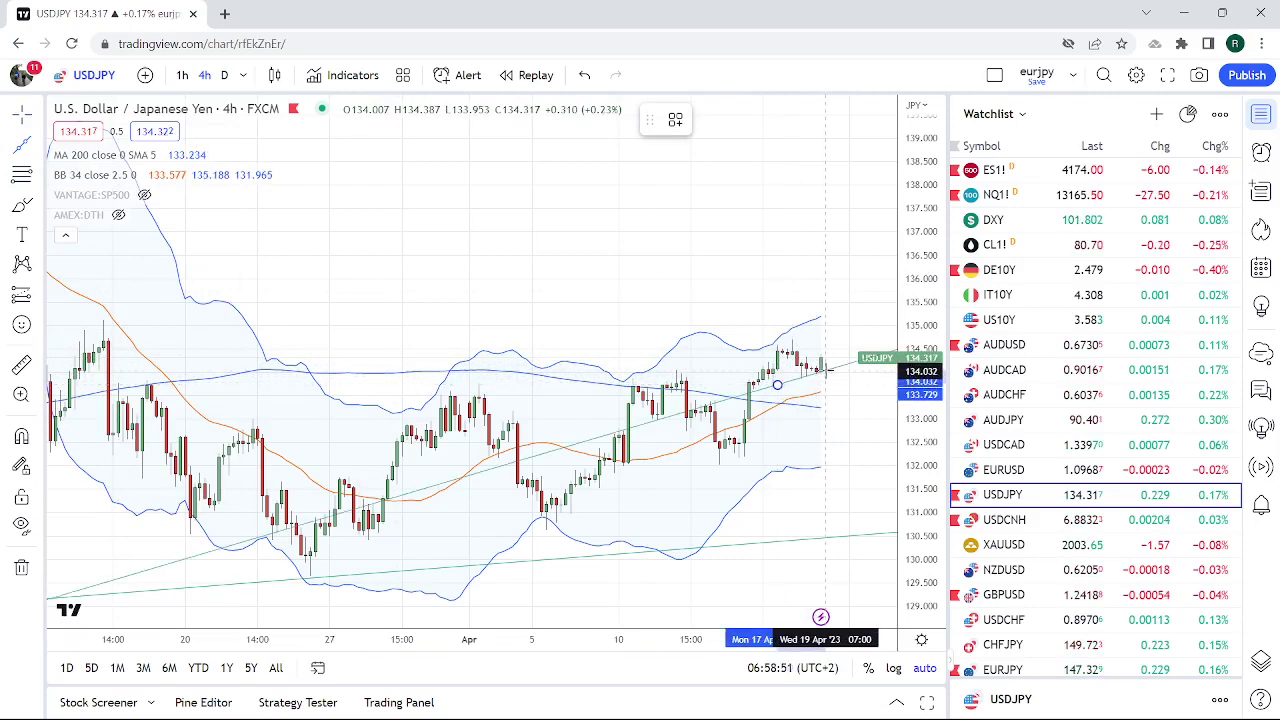
{"action": "left_click", "coordinate": [829, 372]}
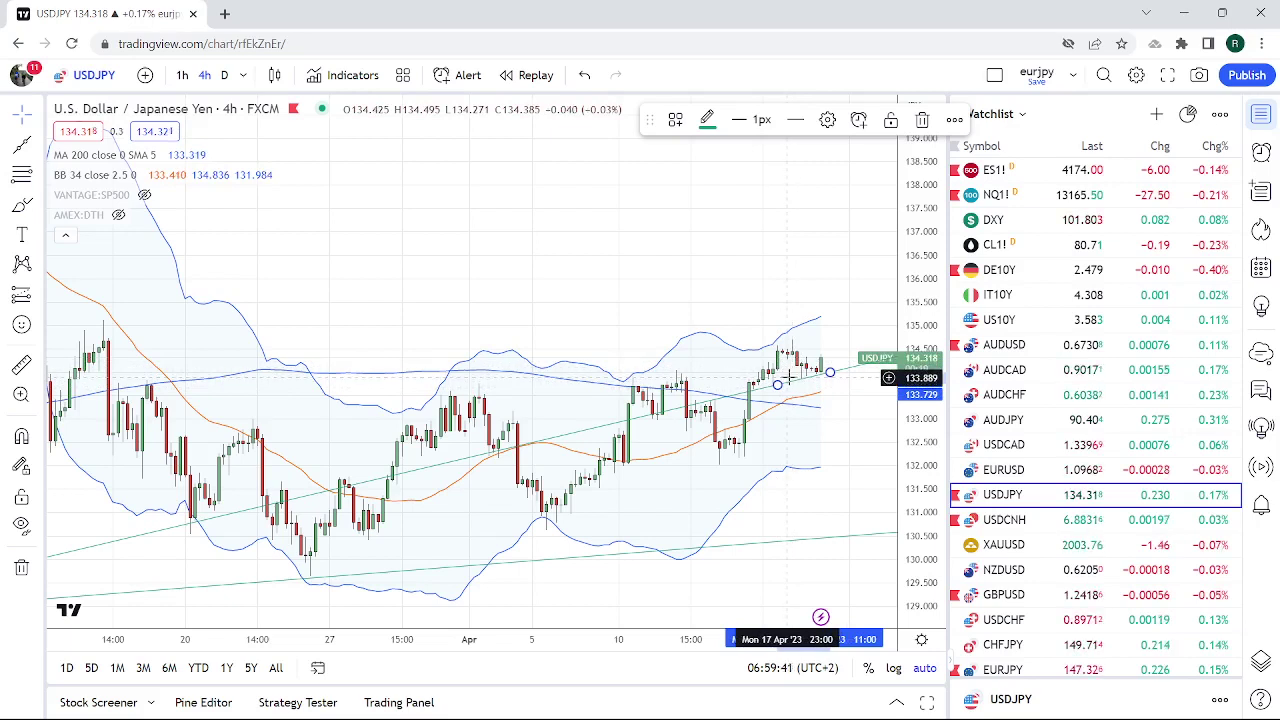
{"action": "scroll", "coordinate": [1068, 395], "scroll_direction": "down", "scroll_amount": 3}
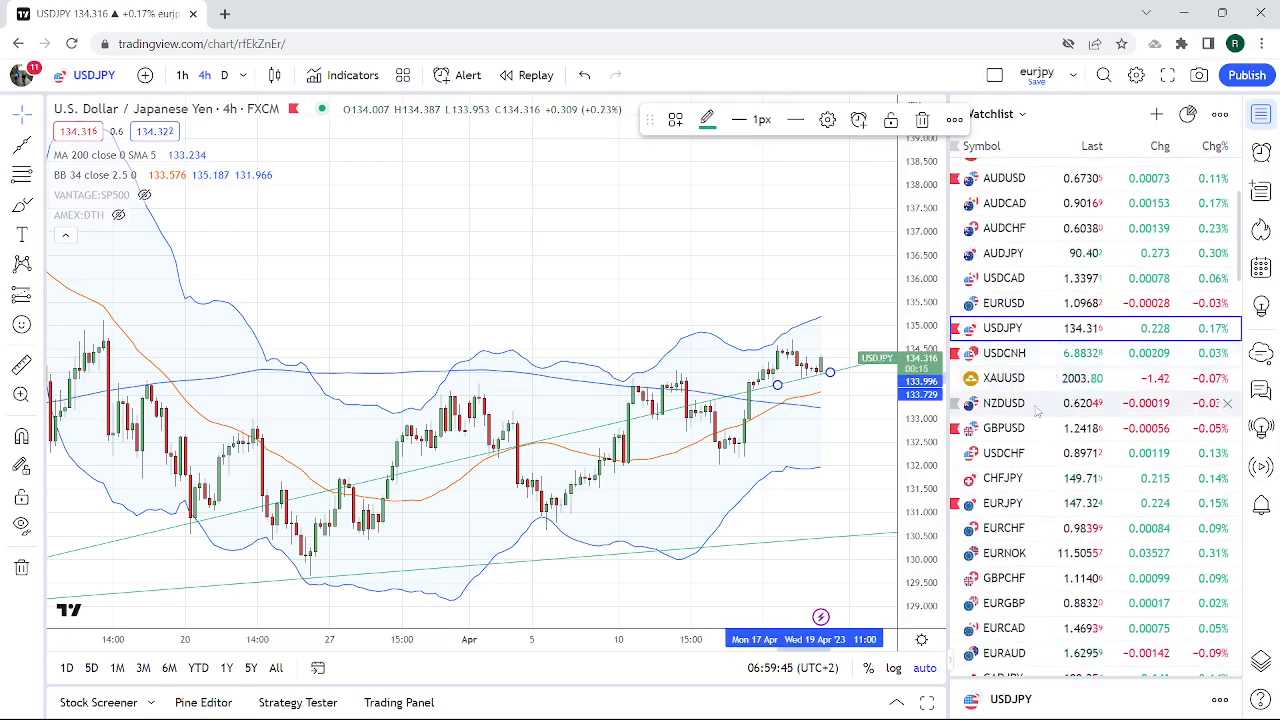
- Review the USDCHF 4-hour chart zoomed in, then switch to EURCHF
{"action": "left_click", "coordinate": [1070, 453]}
{"action": "scroll", "coordinate": [537, 466], "scroll_direction": "up", "scroll_amount": 3}
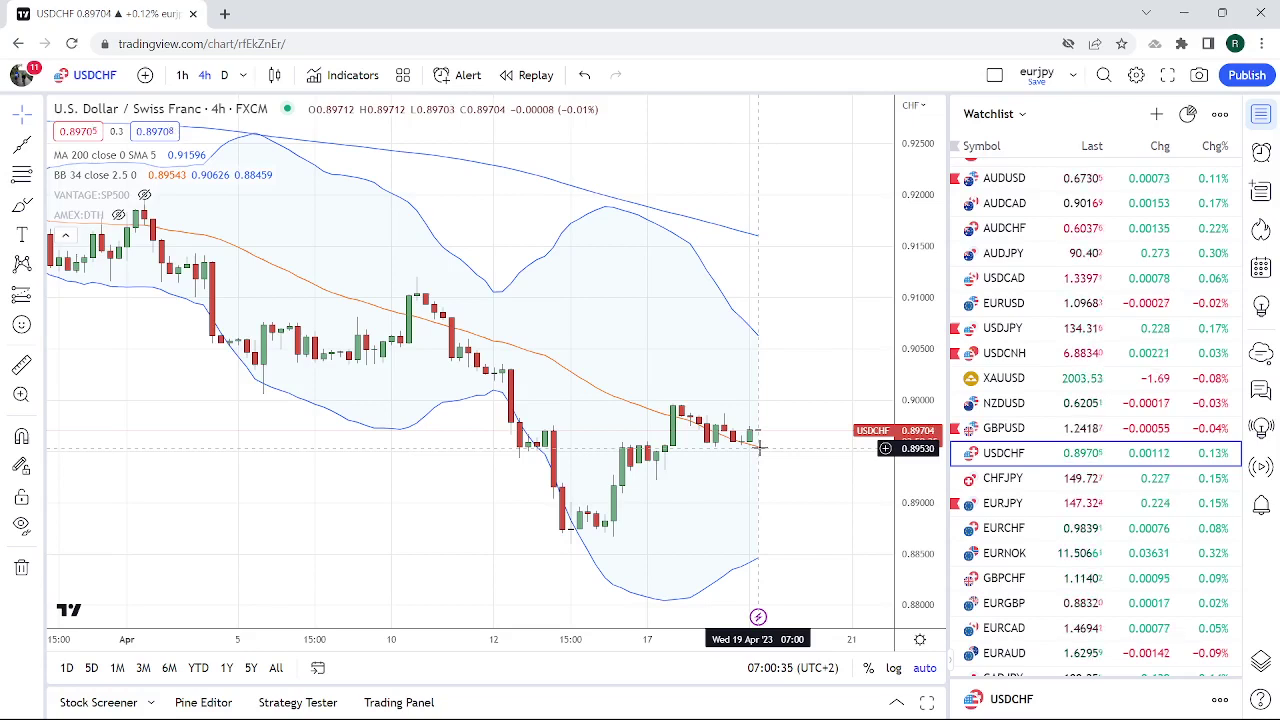
{"action": "left_click", "coordinate": [1012, 529]}
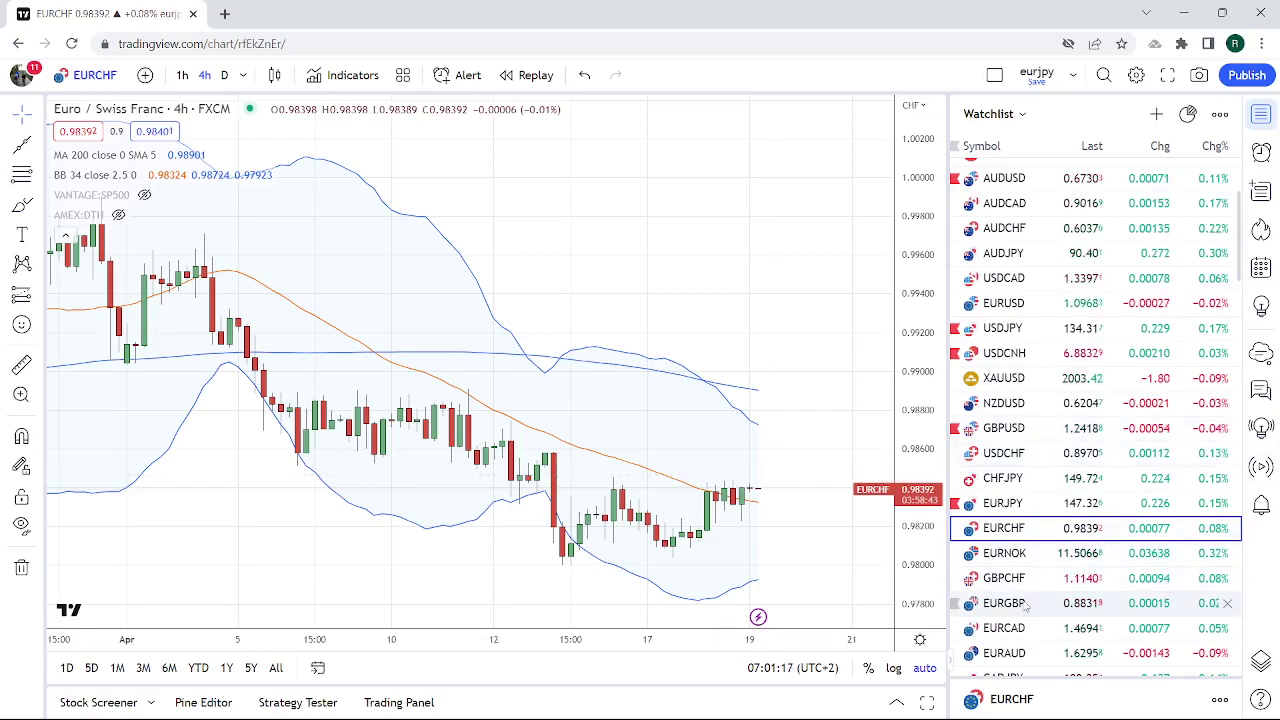
- Show EURGBP on the daily timeframe, then switch the chart to GBPUSD
{"action": "left_click", "coordinate": [1150, 603]}
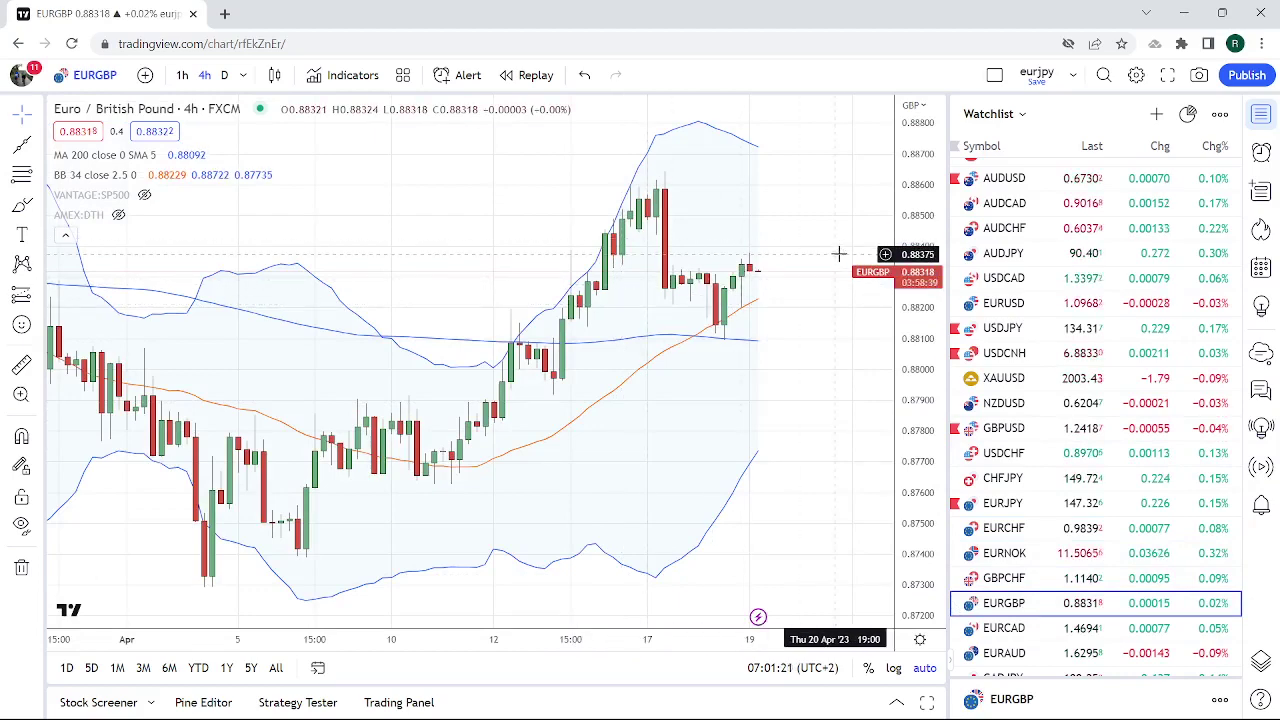
{"action": "left_click", "coordinate": [224, 76]}
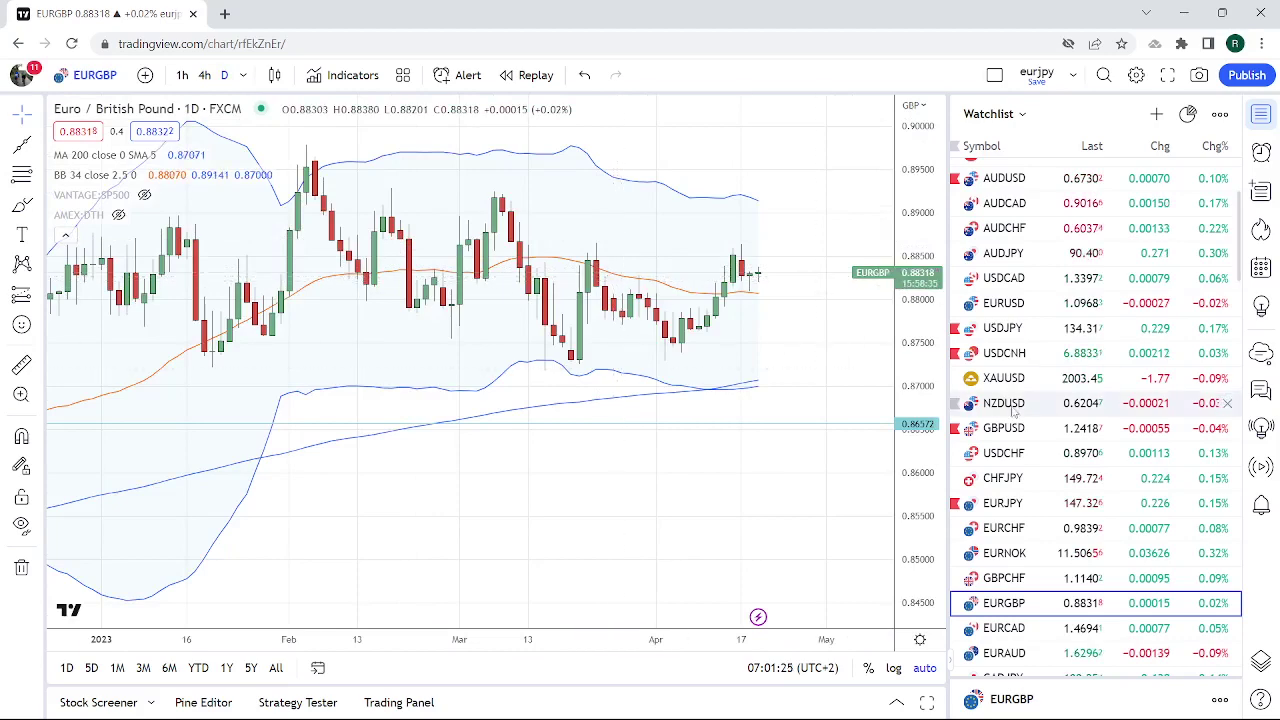
{"action": "scroll", "coordinate": [1010, 385], "scroll_direction": "up", "scroll_amount": 3}
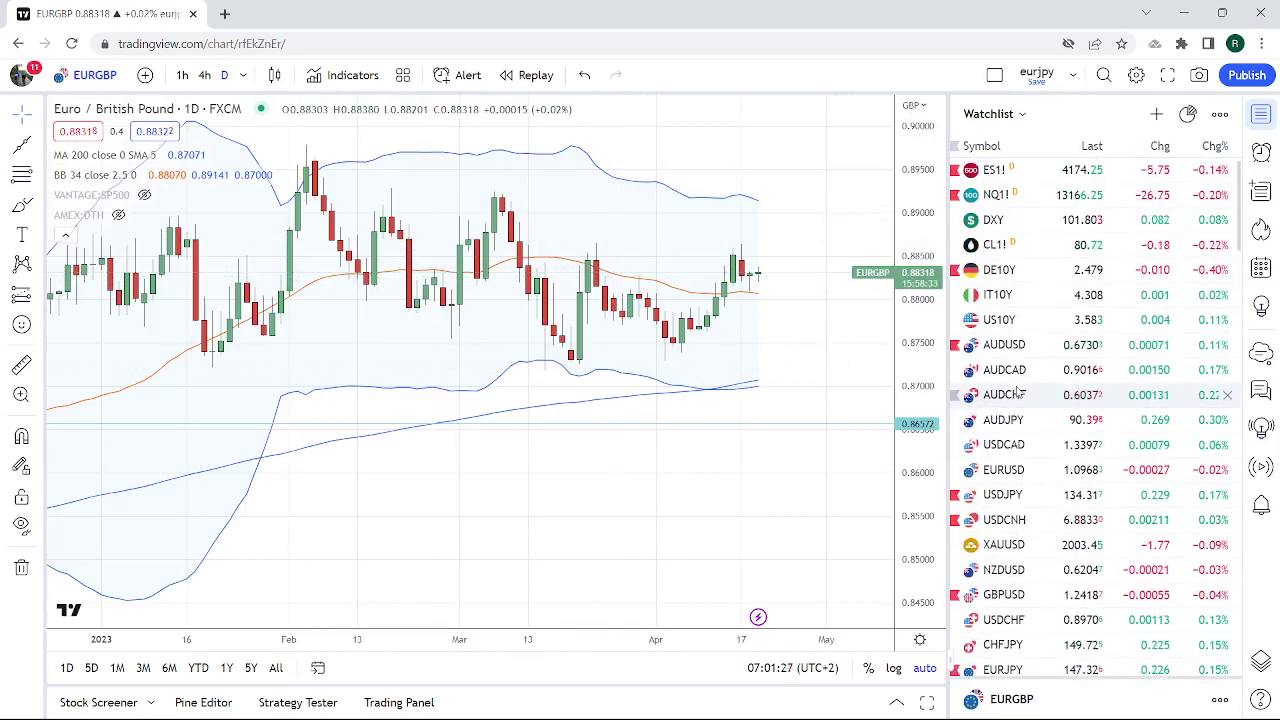
{"action": "scroll", "coordinate": [1017, 393], "scroll_direction": "down", "scroll_amount": 1}
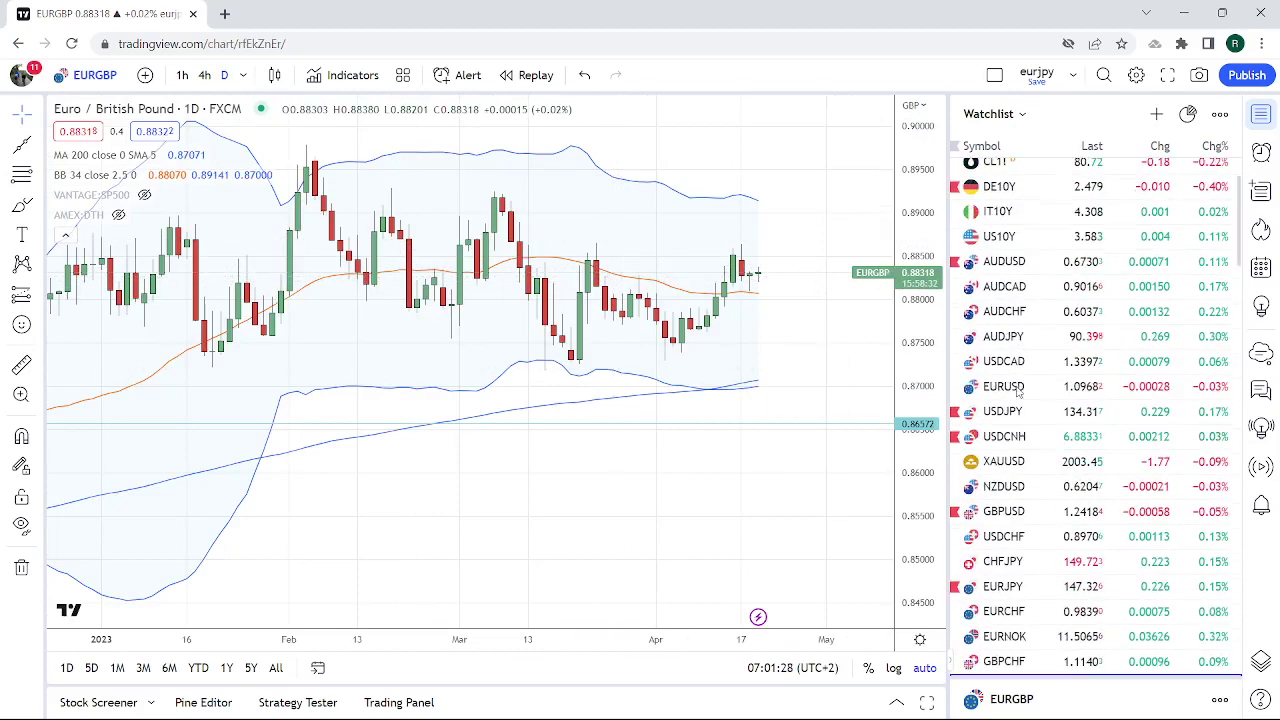
{"action": "left_click", "coordinate": [1018, 512]}
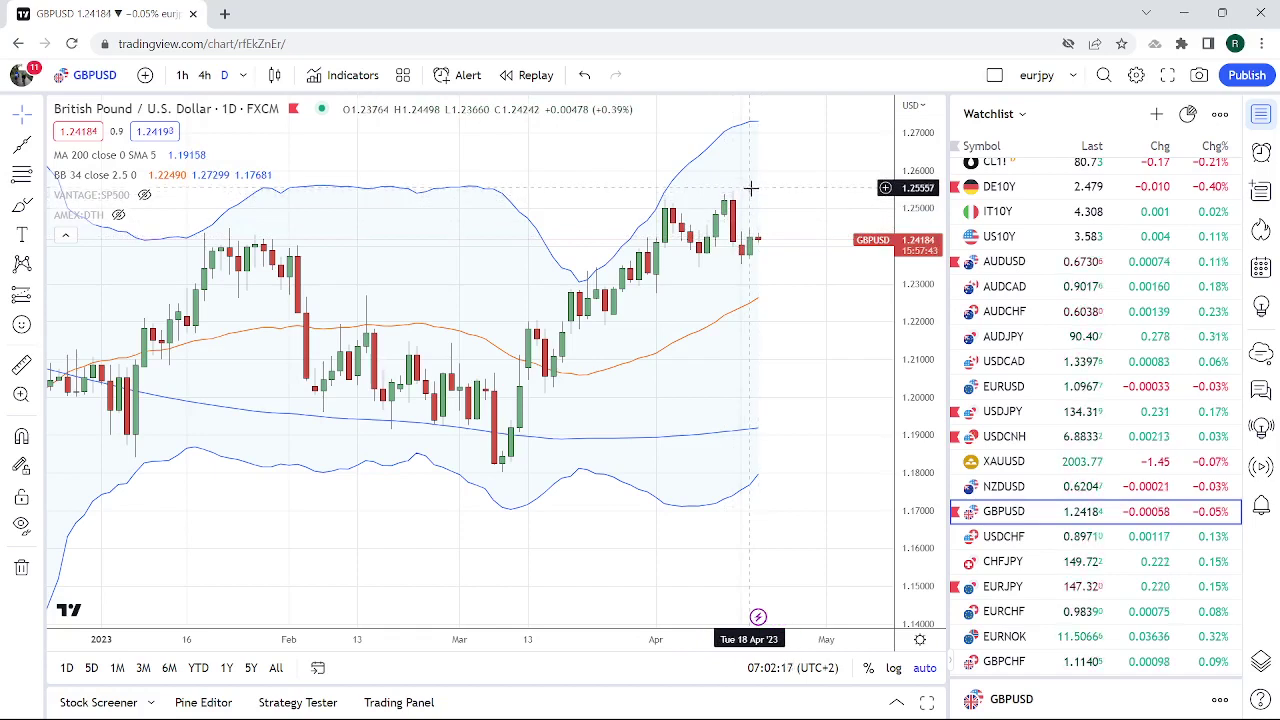
- Zoom out and back in on the GBPUSD daily chart, then scroll the watchlist down toward GBPJPY
{"action": "scroll", "coordinate": [752, 197], "scroll_direction": "down", "scroll_amount": 1}
{"action": "scroll", "coordinate": [768, 197], "scroll_direction": "up", "scroll_amount": 2}
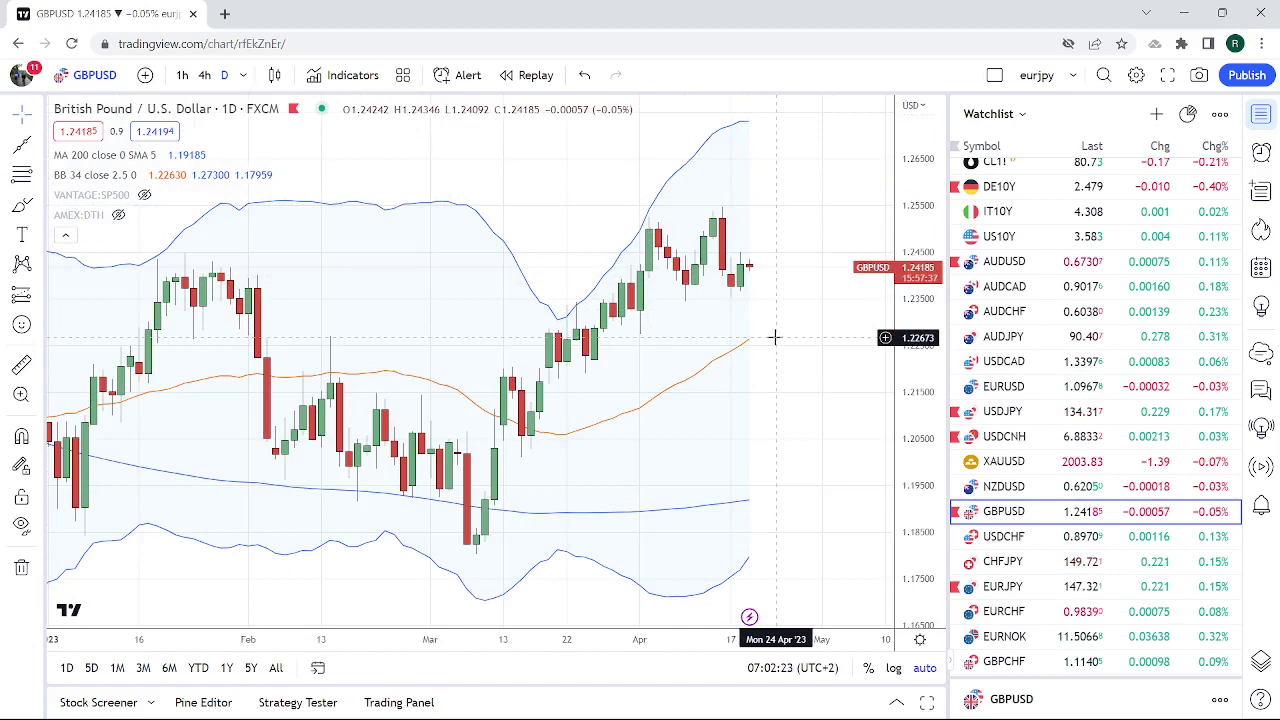
{"action": "scroll", "coordinate": [1020, 360], "scroll_direction": "down", "scroll_amount": 5}
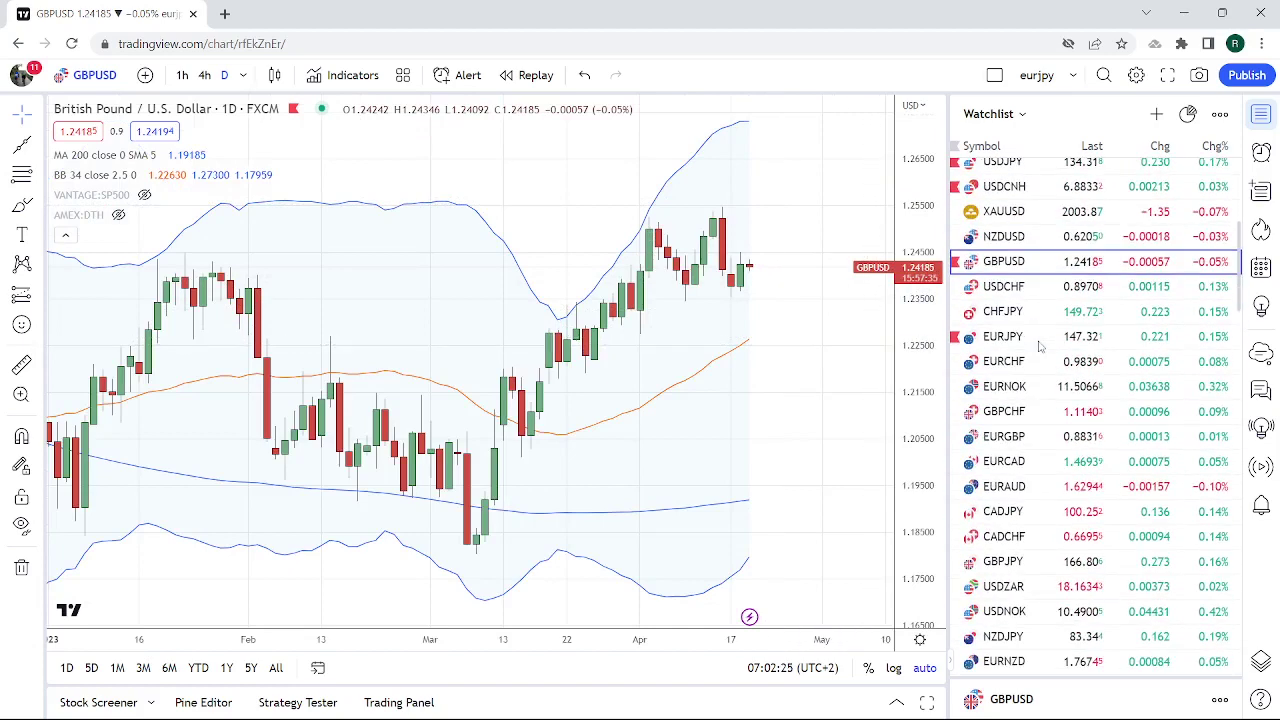
{"action": "left_click", "coordinate": [1018, 564]}
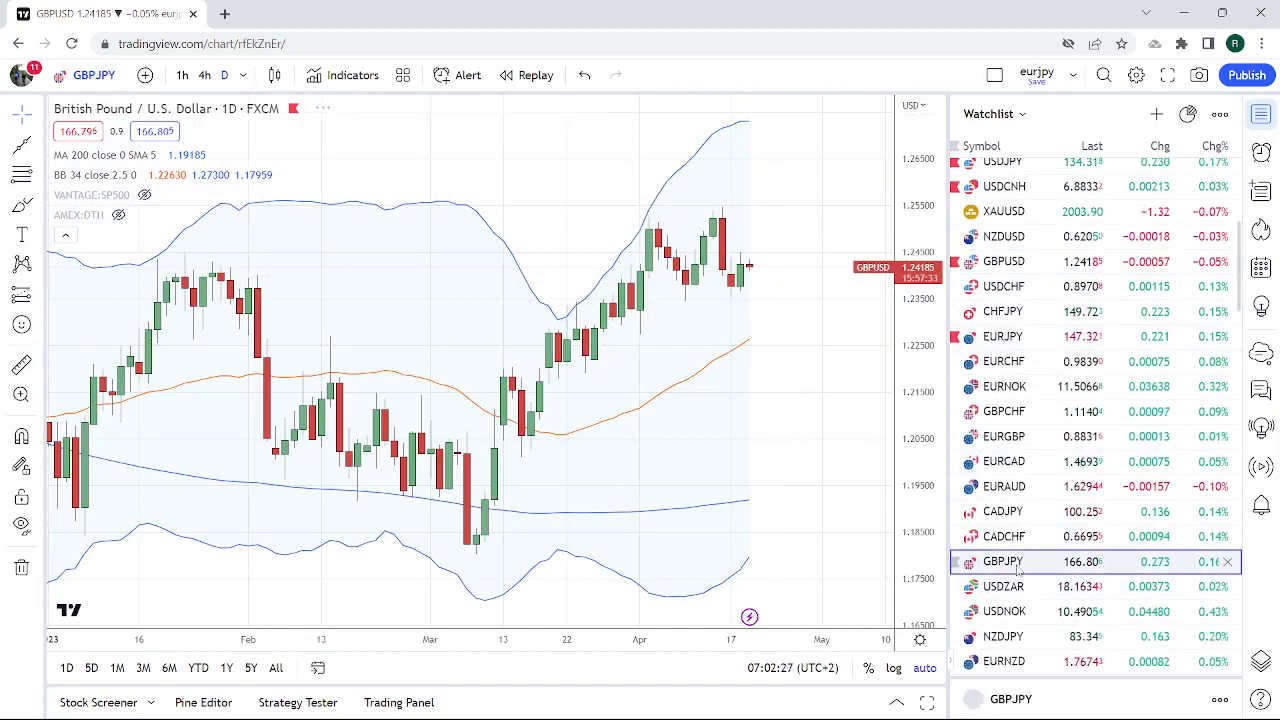
{"action": "scroll", "coordinate": [688, 464], "scroll_direction": "down", "scroll_amount": 6}
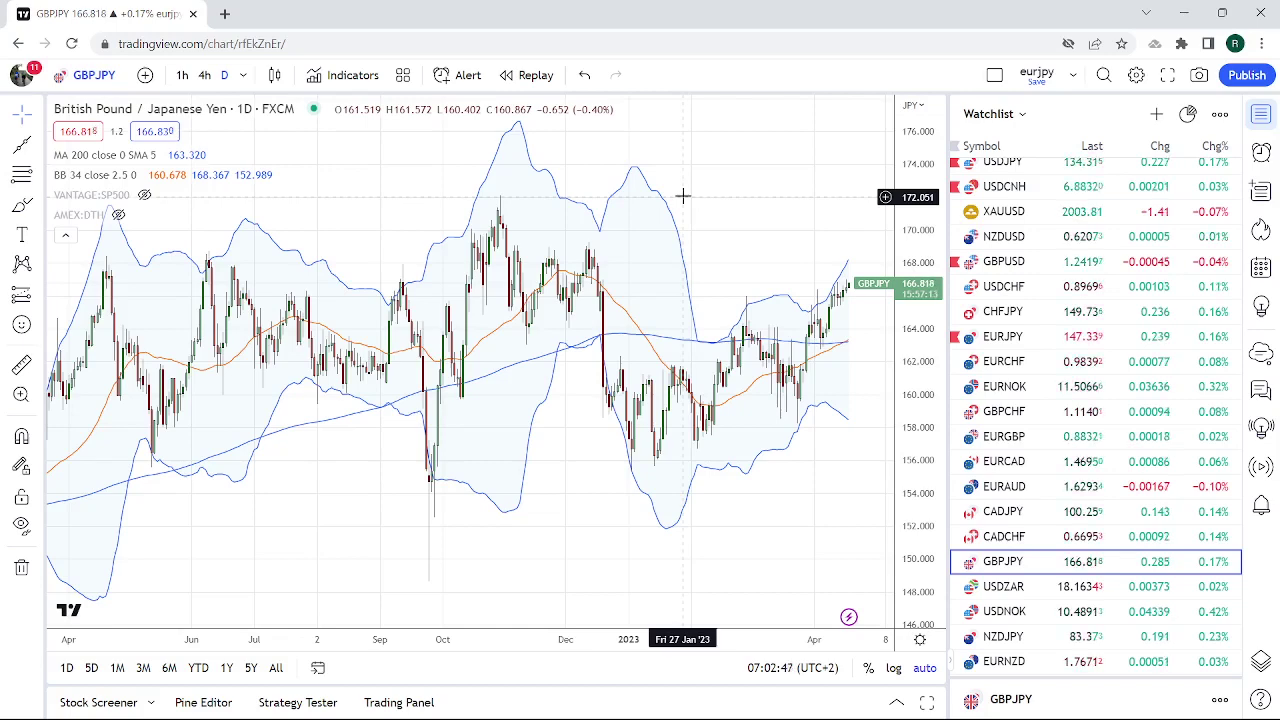
{"action": "scroll", "coordinate": [683, 196], "scroll_direction": "down", "scroll_amount": 3}
{"action": "scroll", "coordinate": [683, 196], "scroll_direction": "up", "scroll_amount": 3}
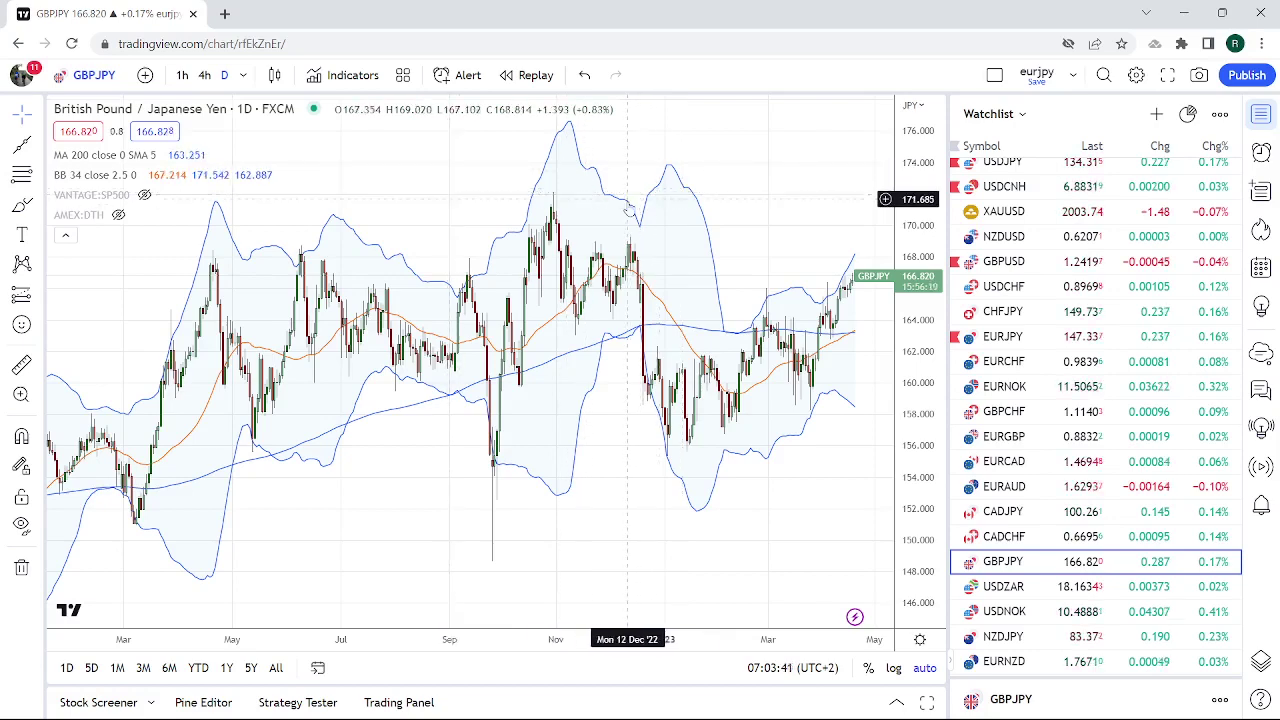
{"action": "scroll", "coordinate": [620, 240], "scroll_direction": "up", "scroll_amount": 3}
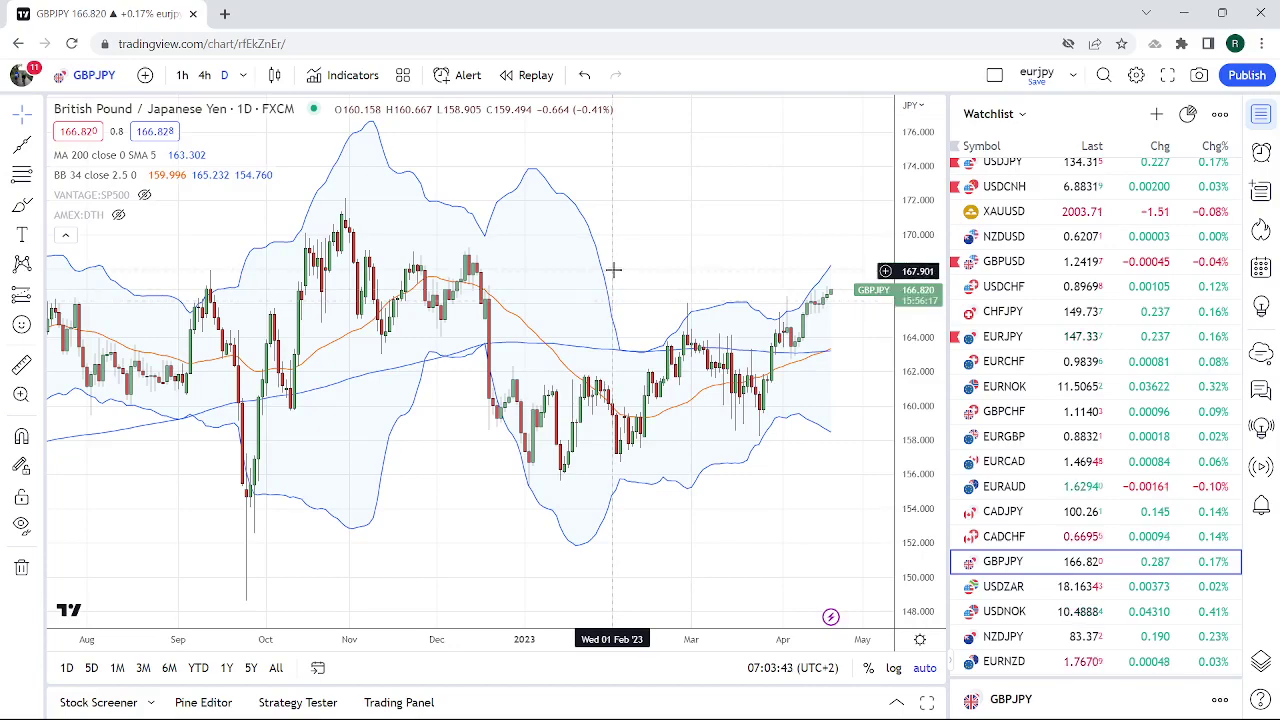
{"action": "scroll", "coordinate": [614, 270], "scroll_direction": "down", "scroll_amount": 5}
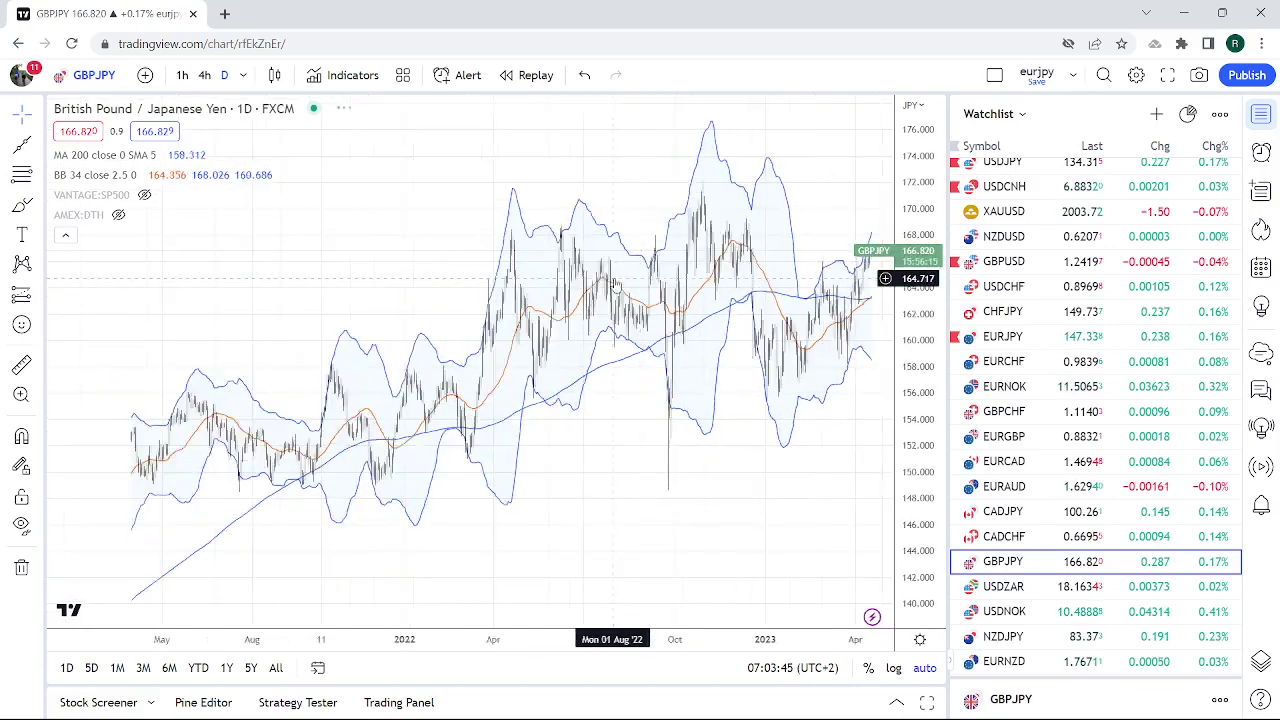
{"action": "scroll", "coordinate": [614, 285], "scroll_direction": "down", "scroll_amount": 5}
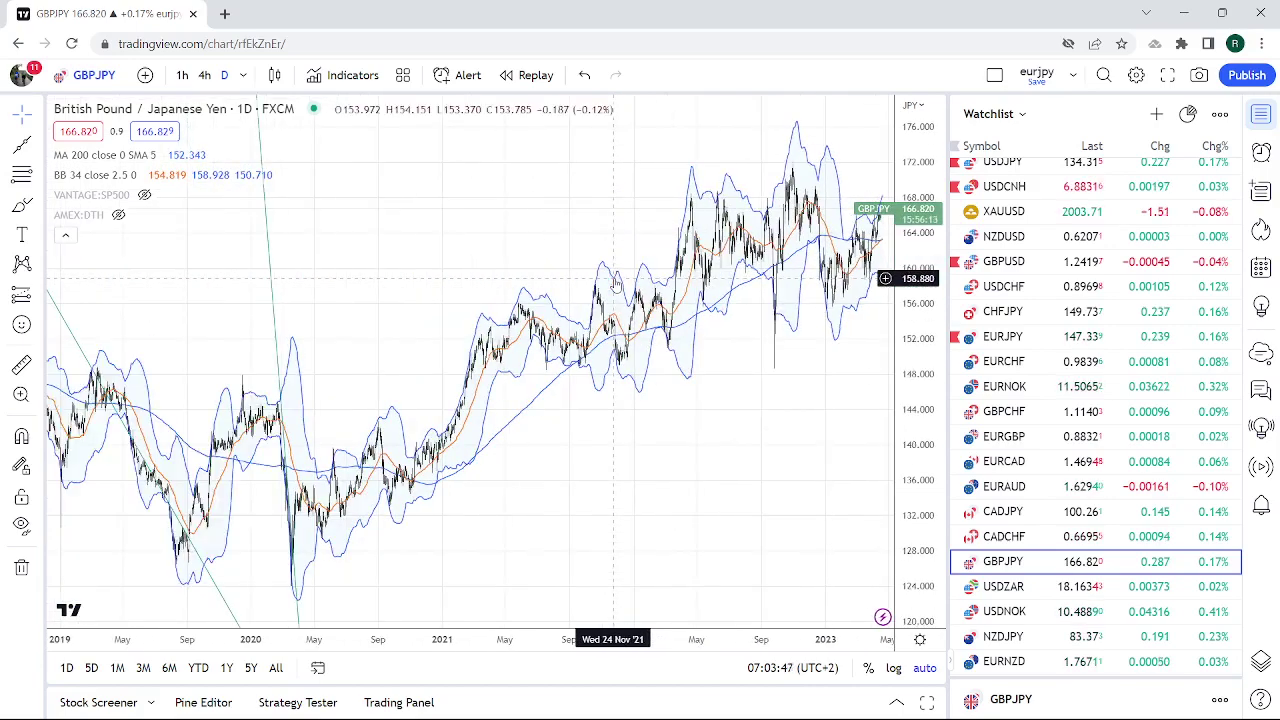
{"action": "scroll", "coordinate": [614, 285], "scroll_direction": "down", "scroll_amount": 3}
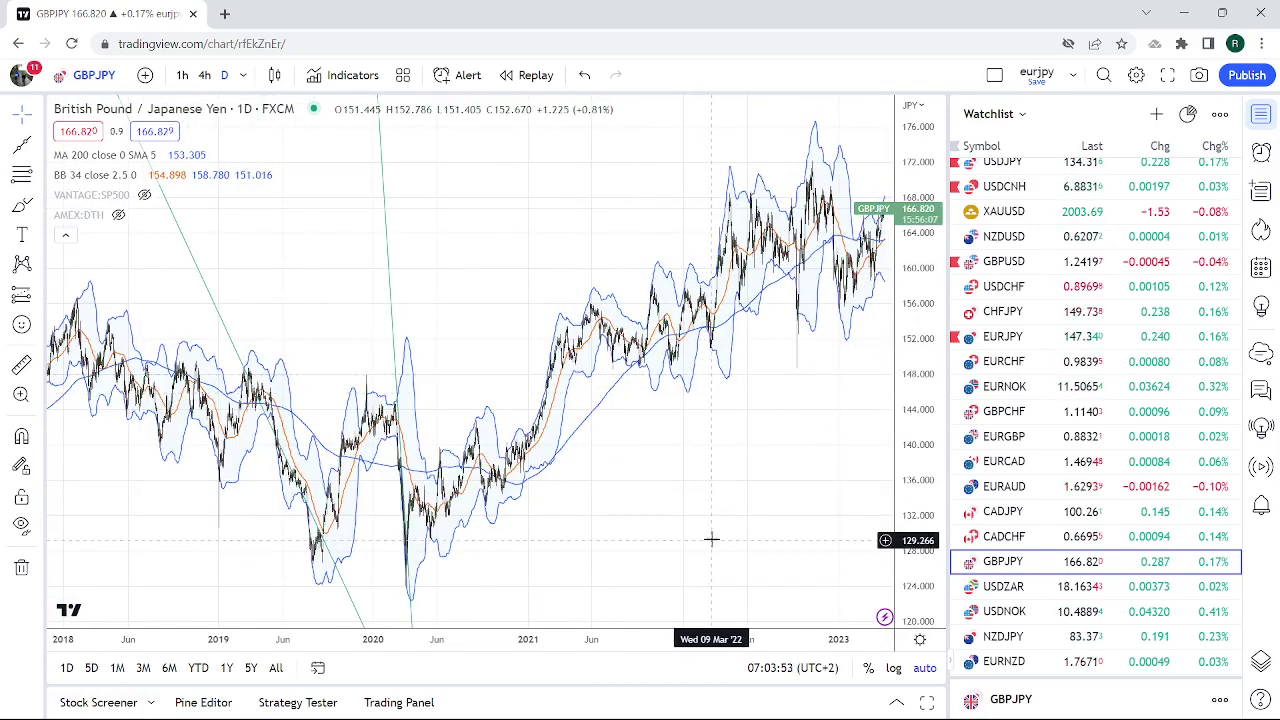
{"action": "scroll", "coordinate": [623, 383], "scroll_direction": "down", "scroll_amount": 3}
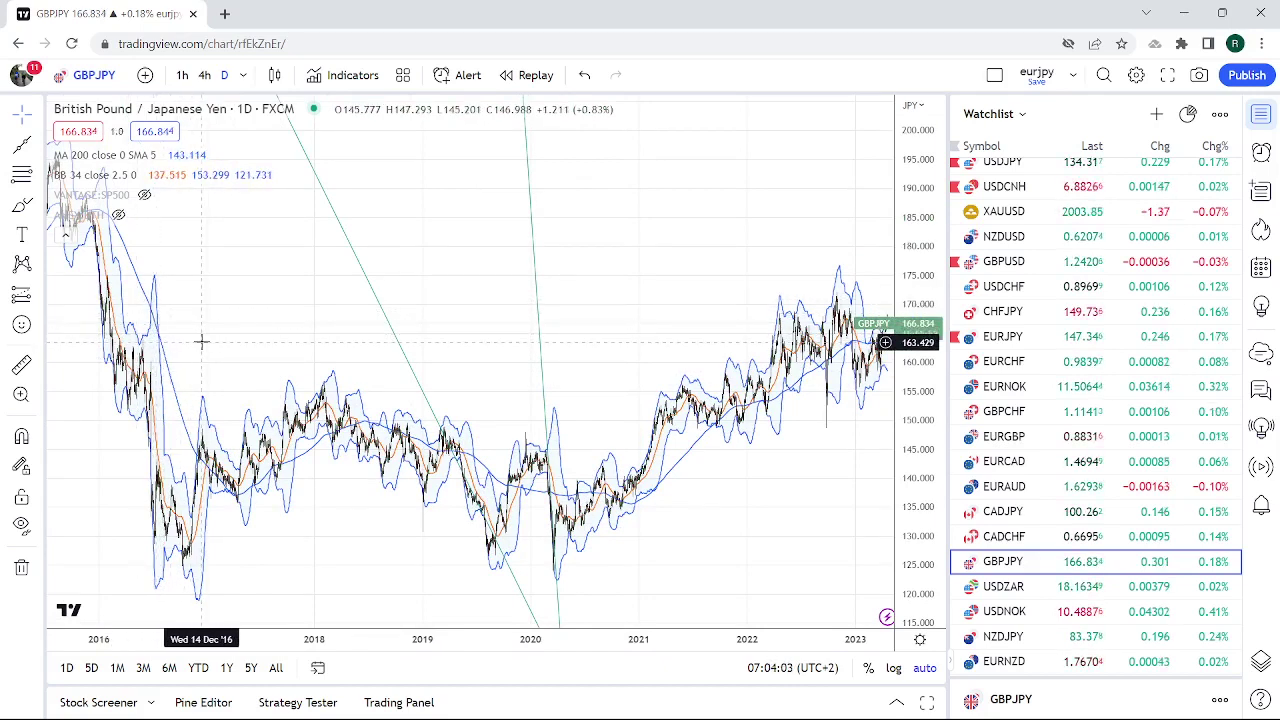
- Set GBPJPY to the 1-month timeframe and zoom in on recent years
{"action": "left_click", "coordinate": [244, 78]}
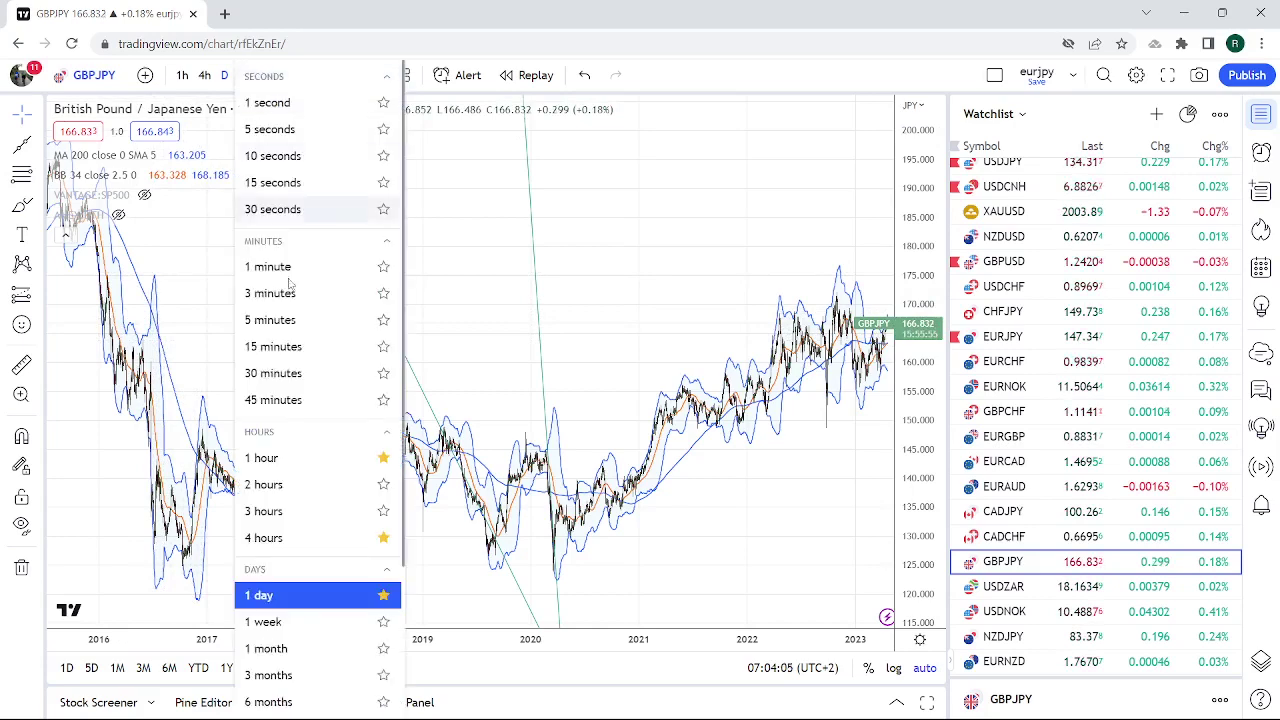
{"action": "left_click", "coordinate": [268, 649]}
{"action": "scroll", "coordinate": [323, 373], "scroll_direction": "up", "scroll_amount": 4}
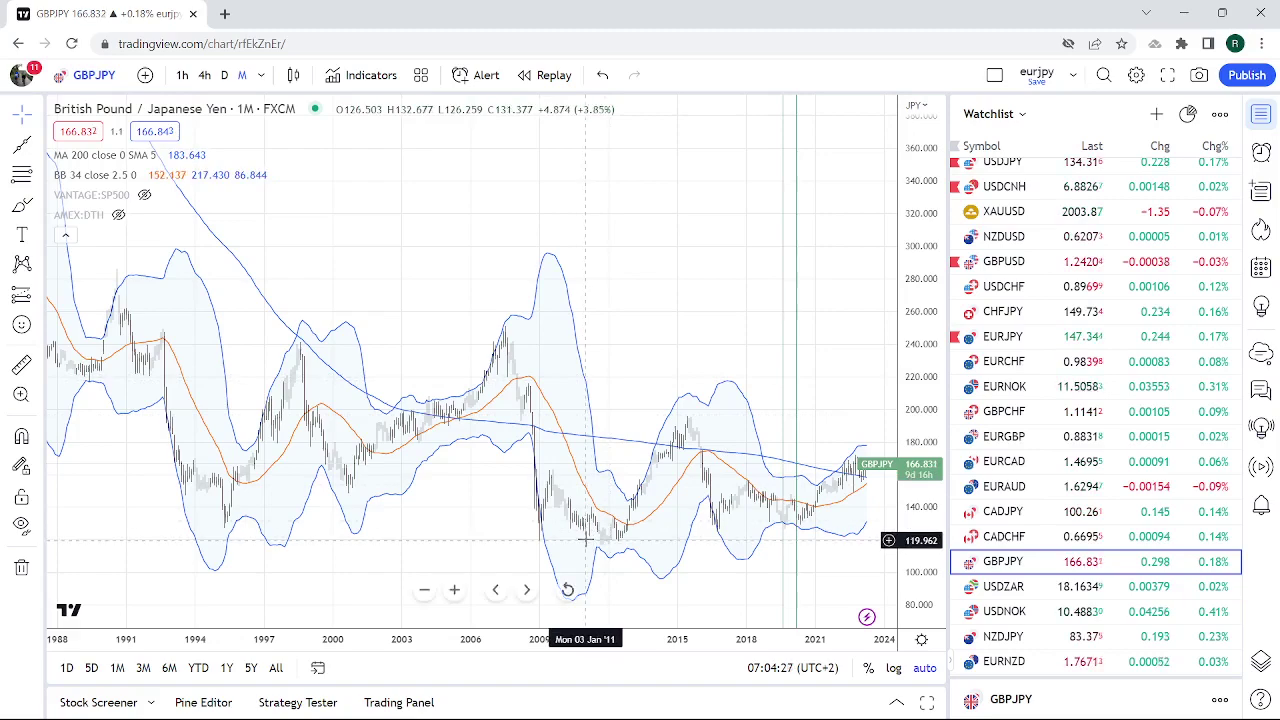
{"action": "scroll", "coordinate": [585, 320], "scroll_direction": "up", "scroll_amount": 10}
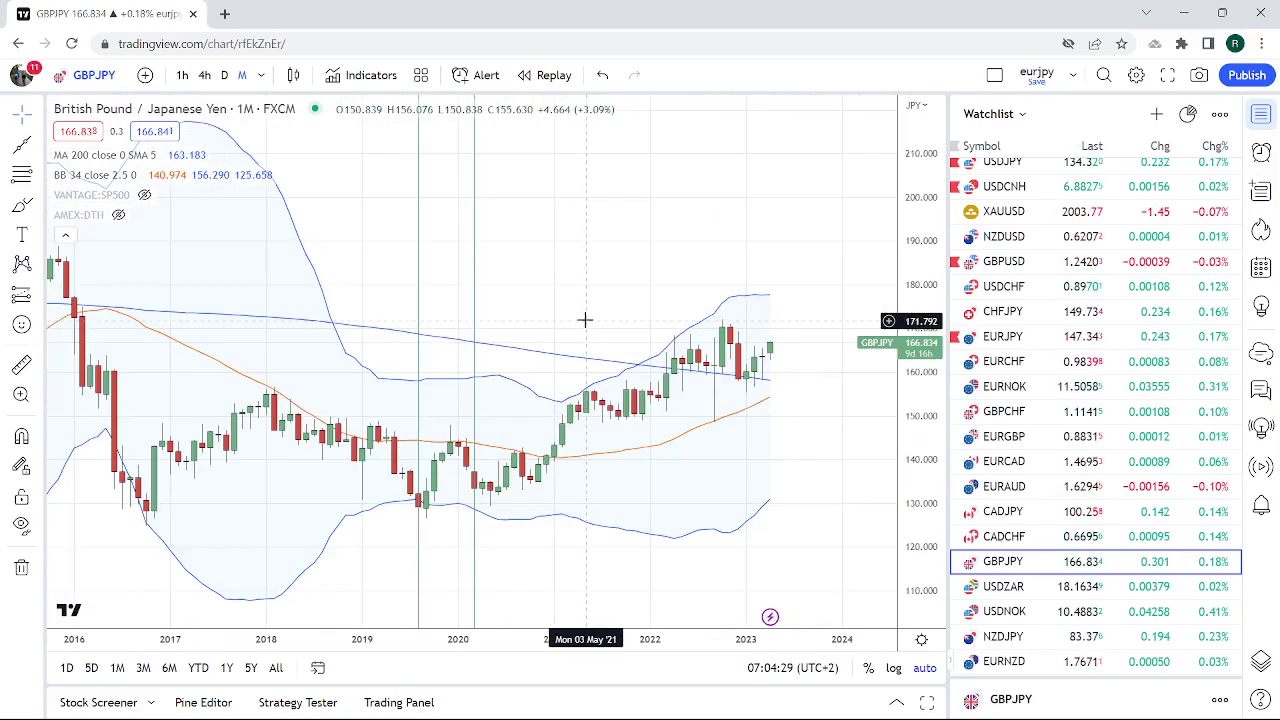